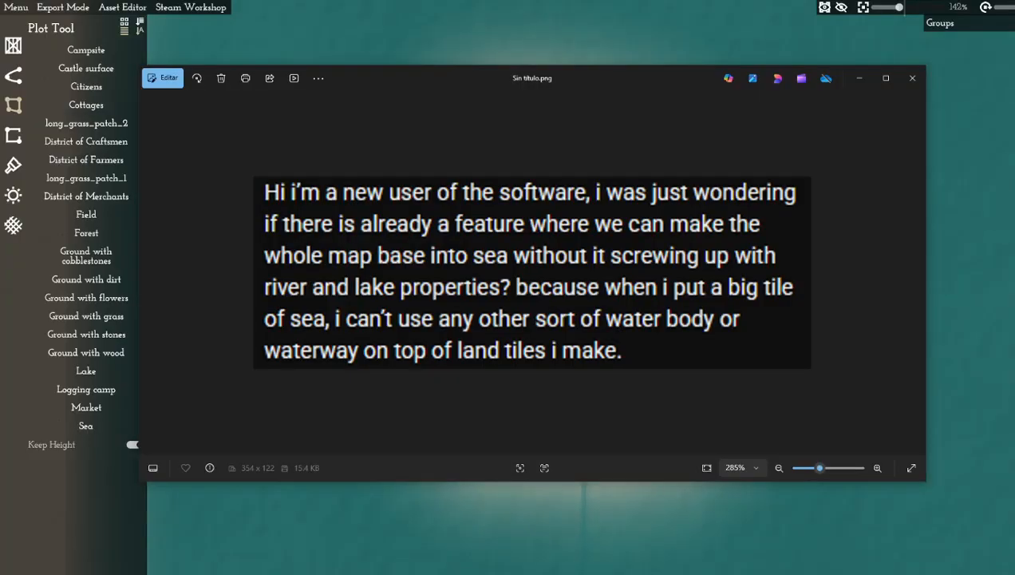
Draw a large, roughly rectangular Sea plot covering most of the visible map area with the Plot Tool
scroll(371, 188, "up", 2)
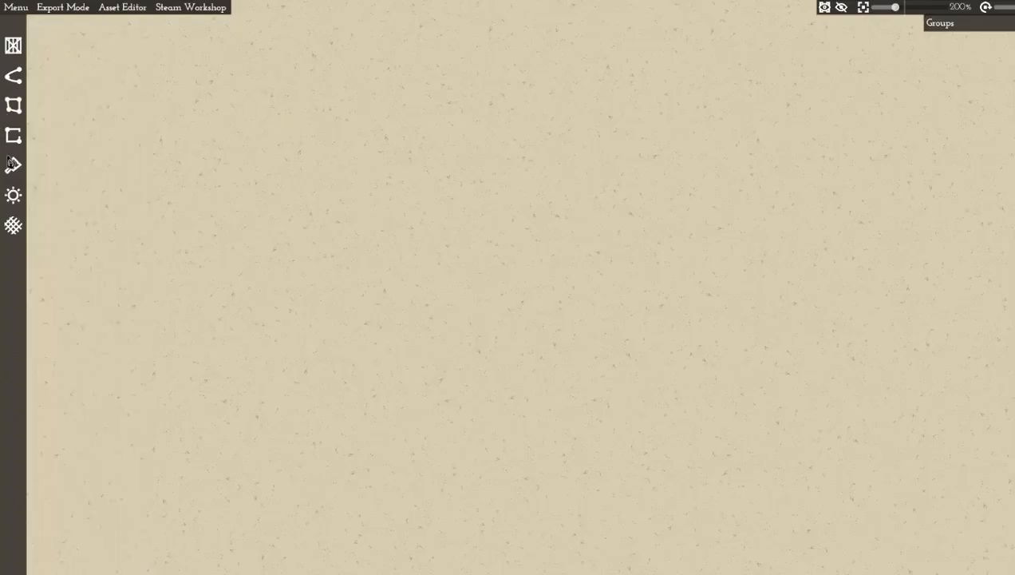
left_click(13, 106)
left_click(85, 425)
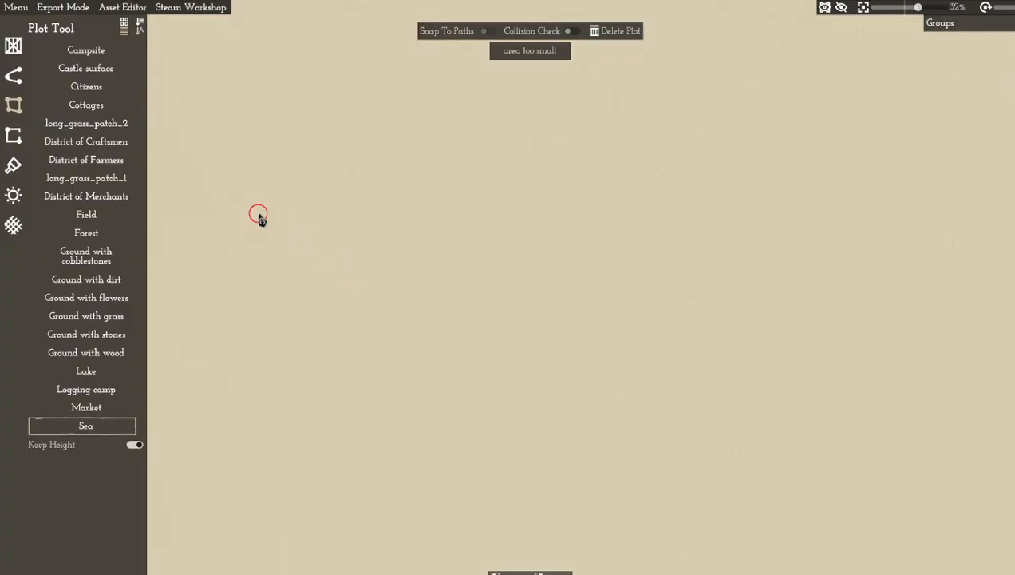
left_click(192, 95)
left_click(181, 552)
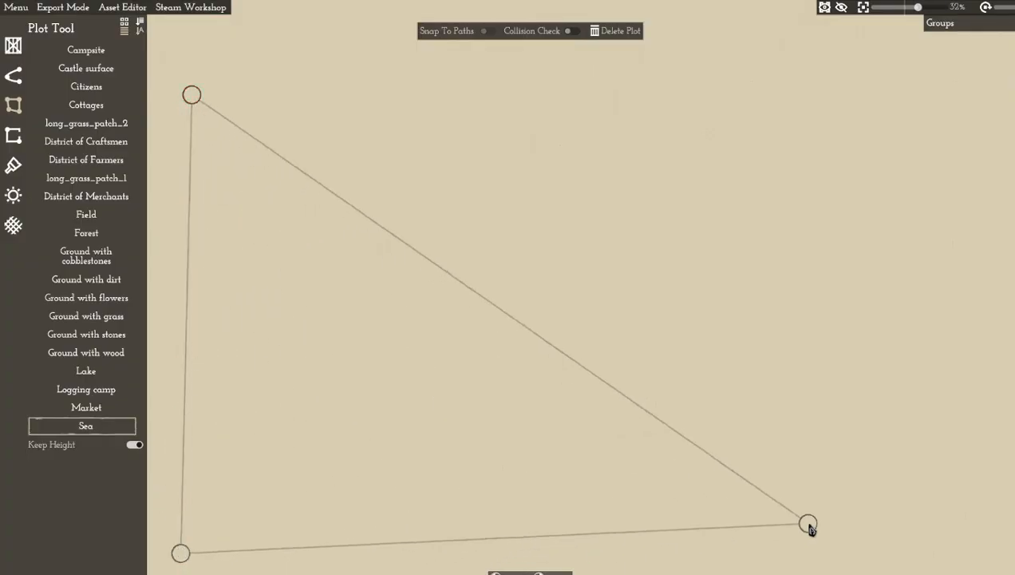
left_click(992, 572)
left_click(972, 41)
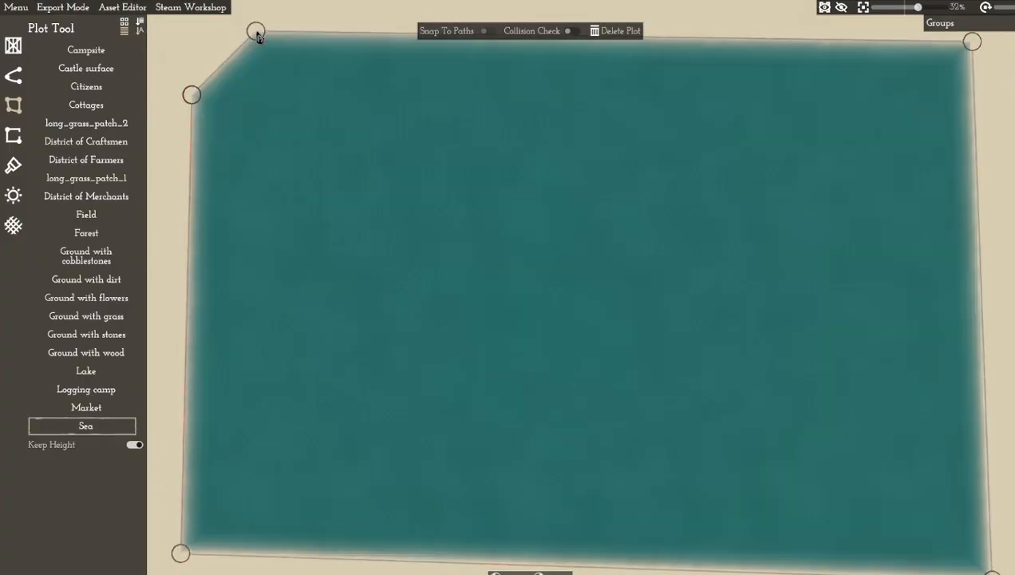
double_click(255, 31)
key("space")
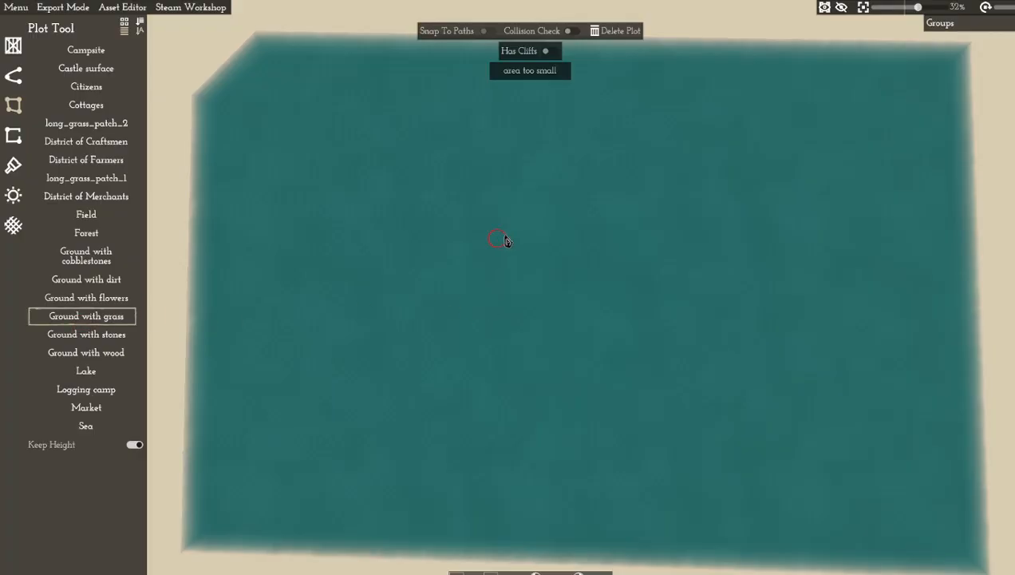
Draw an irregular island in the middle of the sea as a Ground with grass plot
left_click(472, 201)
left_click(437, 207)
left_click(427, 250)
left_click(413, 300)
left_click(440, 381)
left_click(492, 417)
left_click(549, 427)
left_click(633, 422)
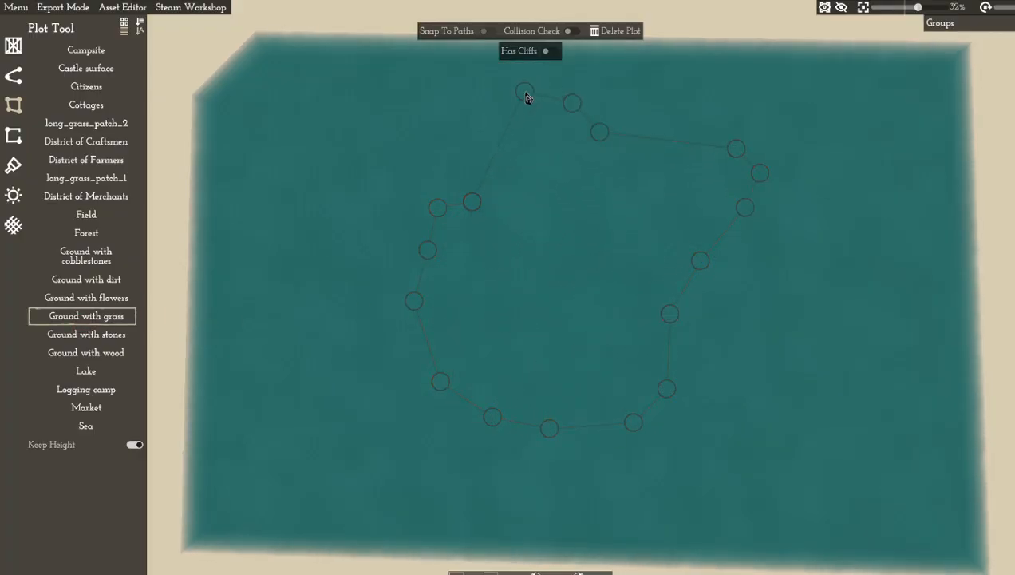
left_click(466, 106)
left_click(453, 128)
left_click(469, 150)
left_click(452, 165)
left_click(449, 173)
double_click(454, 187)
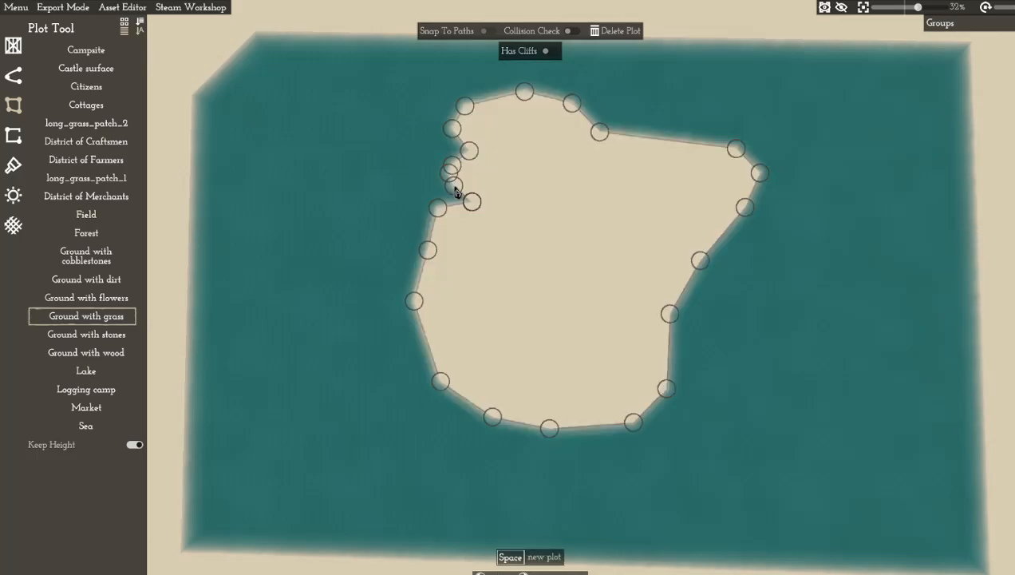
Try to add a Lake plot by outlining a rounded area inside the grass island
left_click(85, 371)
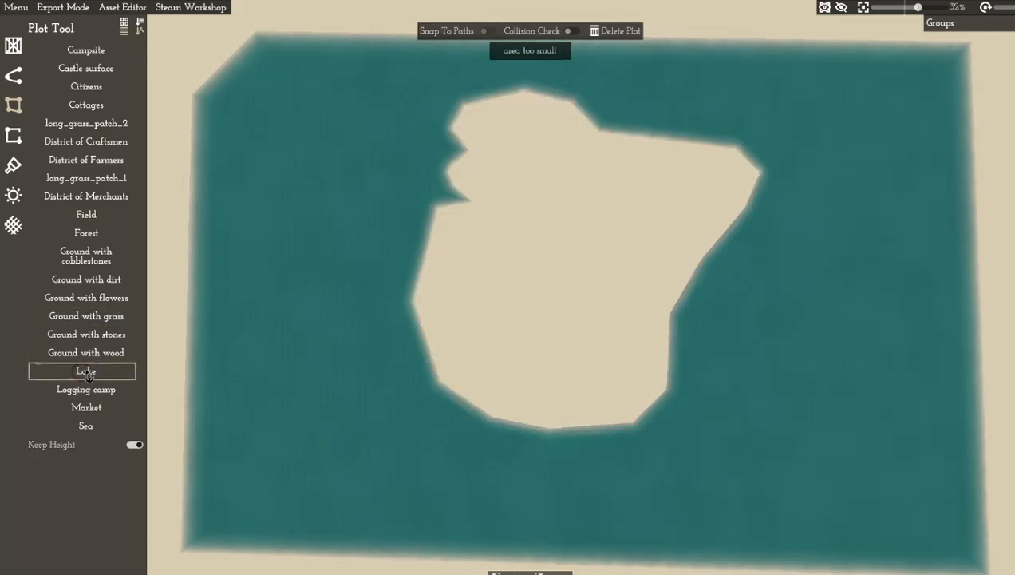
scroll(644, 239, "up", 4)
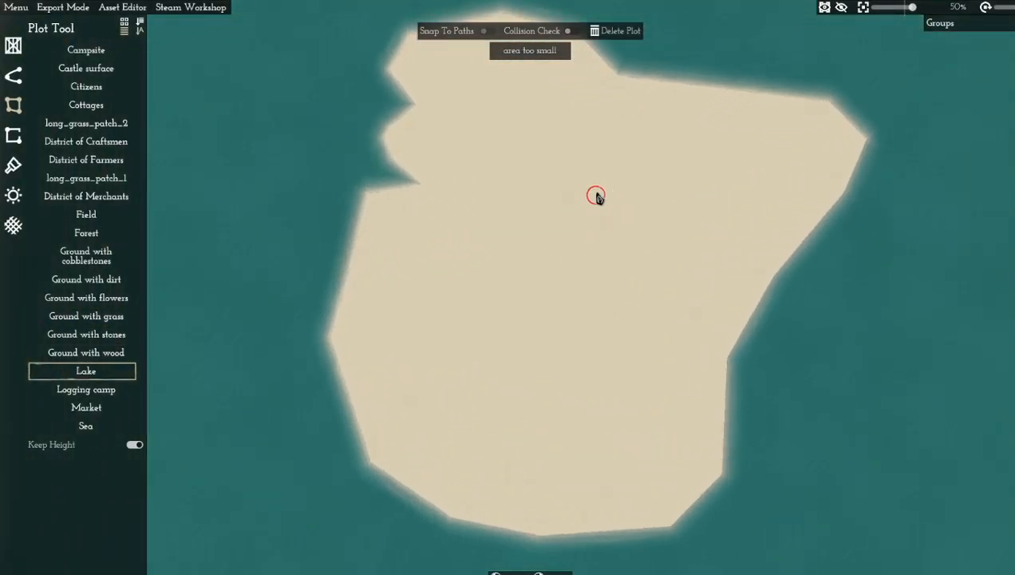
left_click(596, 191)
left_click(533, 192)
left_click(497, 243)
left_click(494, 270)
left_click(505, 323)
left_click(587, 376)
left_click(689, 357)
left_click(733, 278)
left_click(699, 214)
left_click(684, 178)
double_click(648, 146)
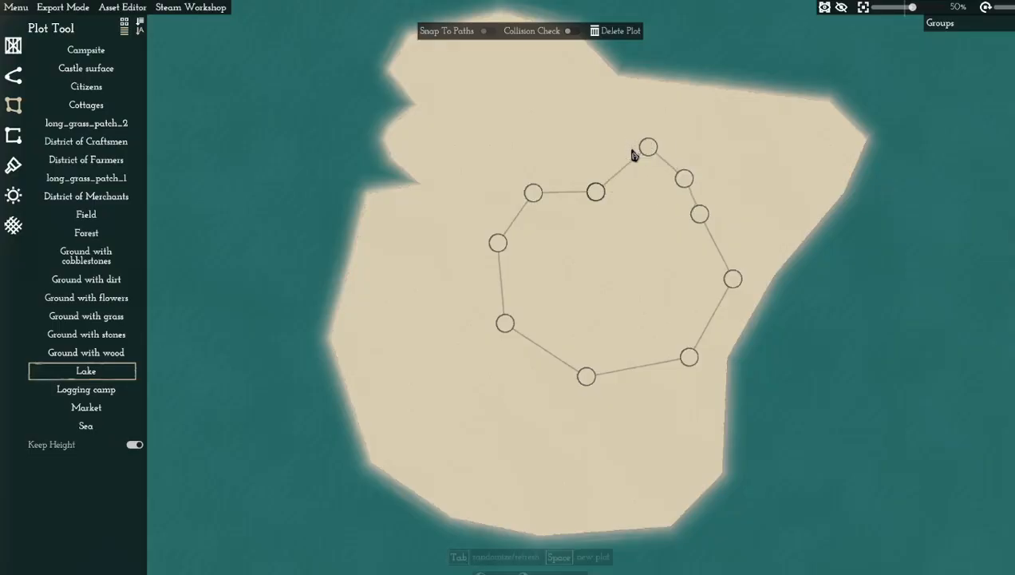
Try to add a small Sea plot inside the northern part of the grass island
left_click(86, 427)
middle_click_drag(499, 104, 488, 179)
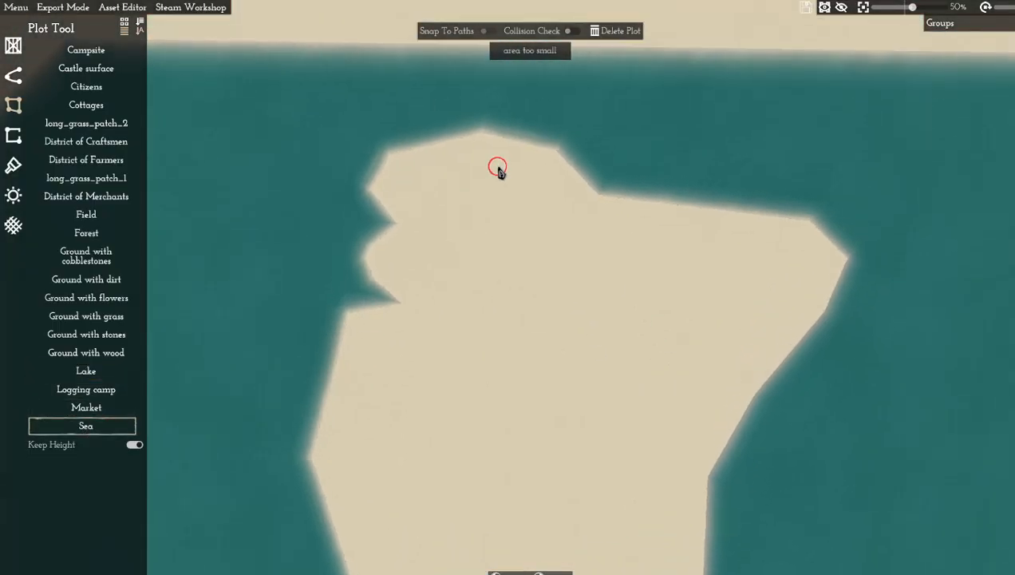
left_click(497, 166)
left_click(445, 166)
left_click(408, 202)
left_click(419, 230)
left_click(449, 256)
left_click(527, 257)
left_click(537, 230)
left_click(535, 200)
right_click(528, 183)
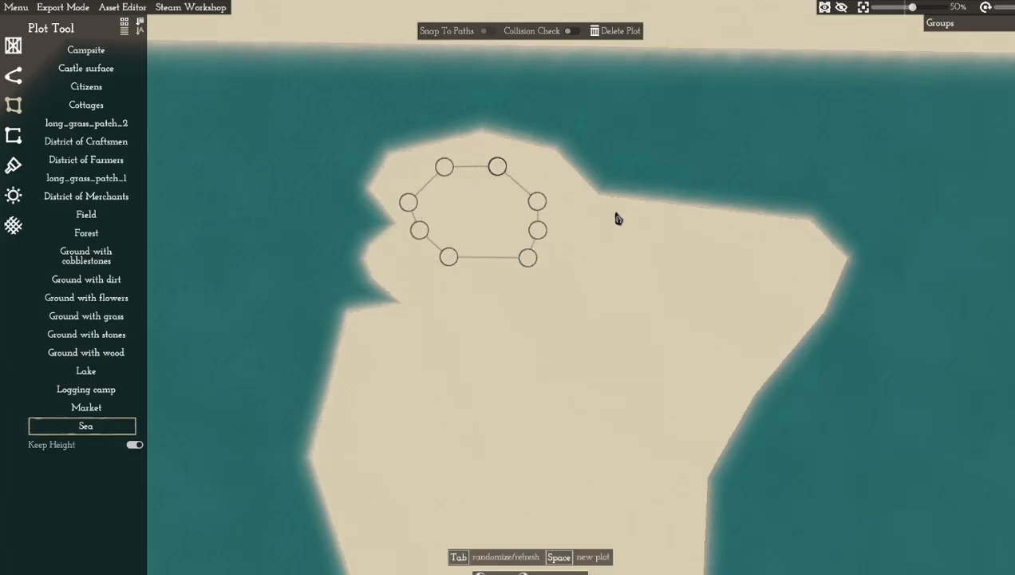
Delete the grass island plot and move two points on the lake's upper edge to round its outline
left_click(811, 228)
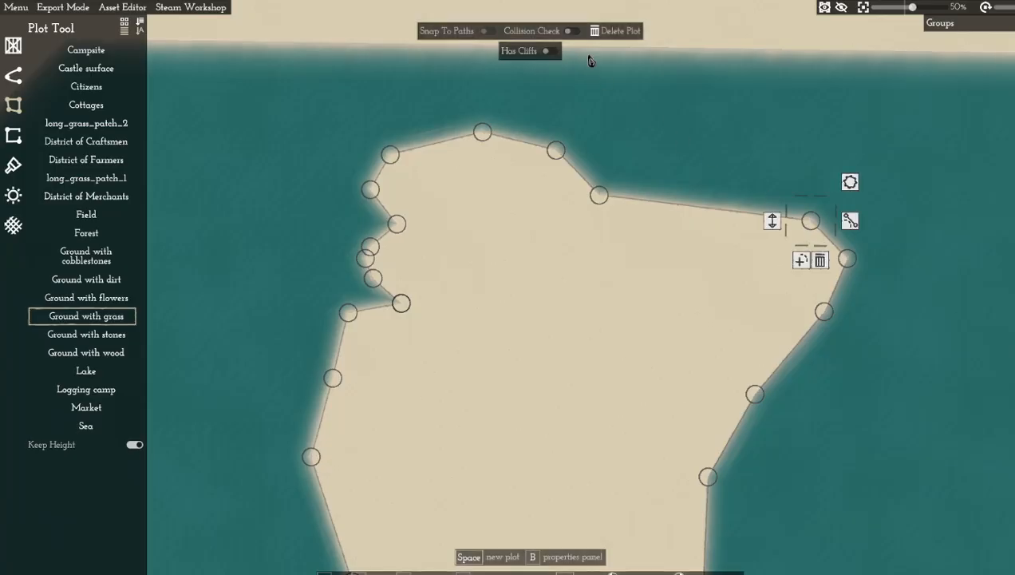
left_click(600, 32)
left_click(639, 302)
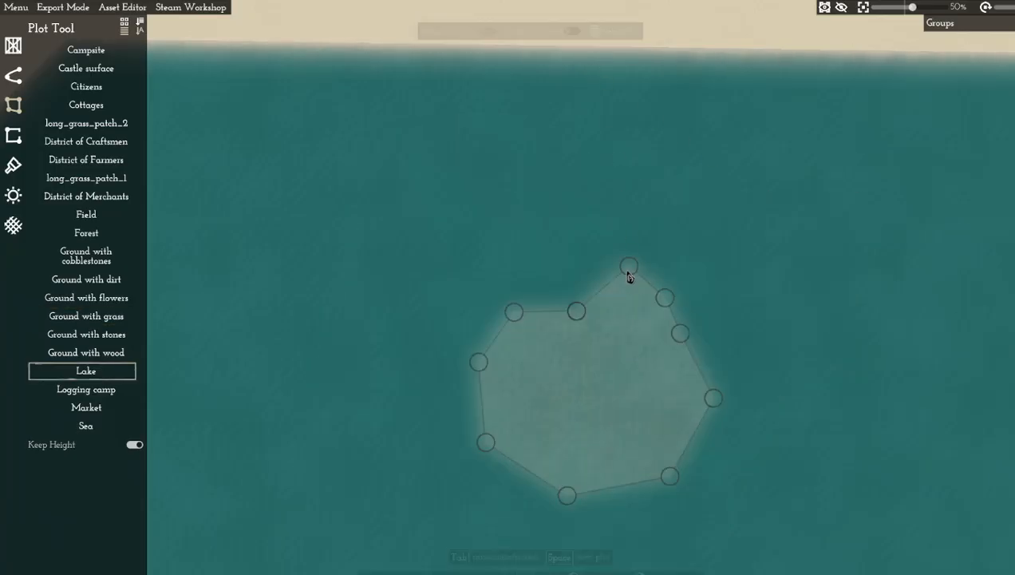
left_click(621, 296)
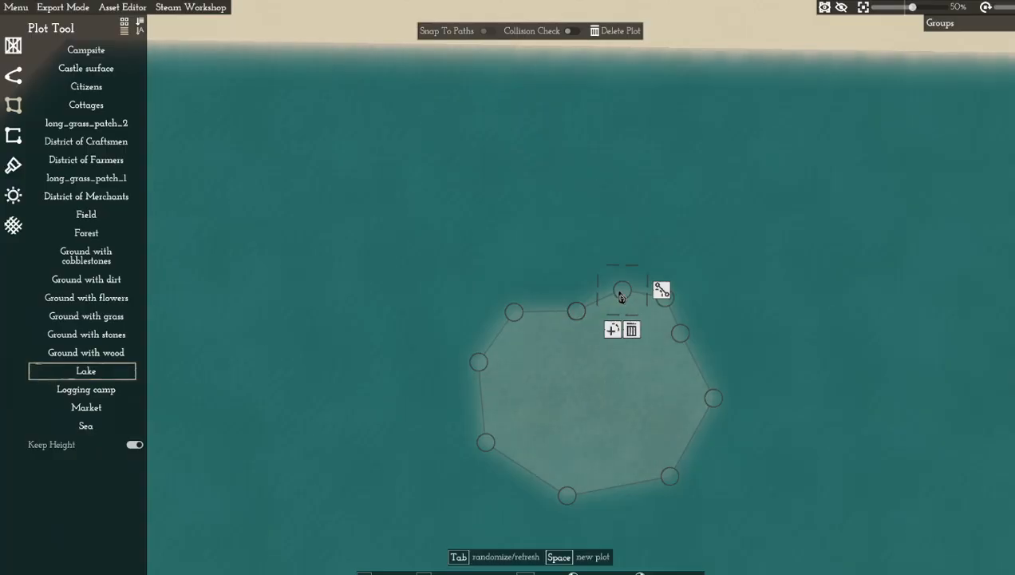
left_click(576, 319)
left_click_drag(574, 315, 564, 292)
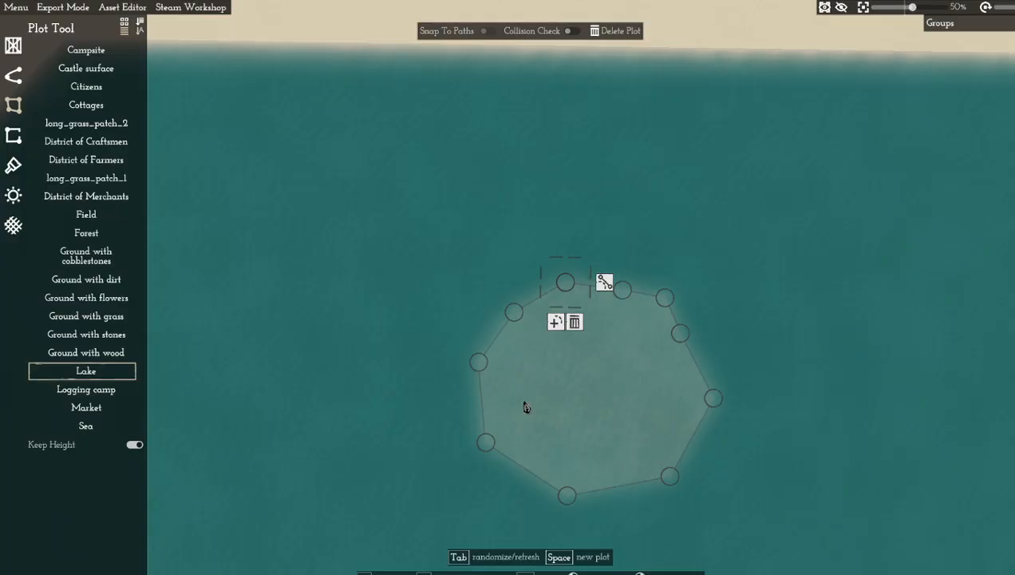
Delete the Lake plot from the middle of the sea
scroll(569, 402, "down", 3)
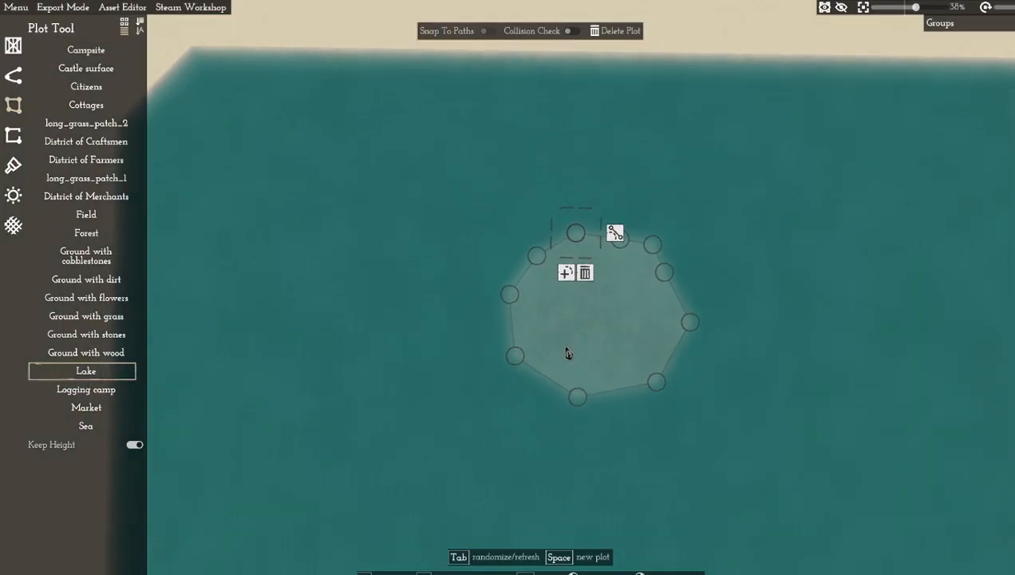
scroll(671, 282, "down", 2)
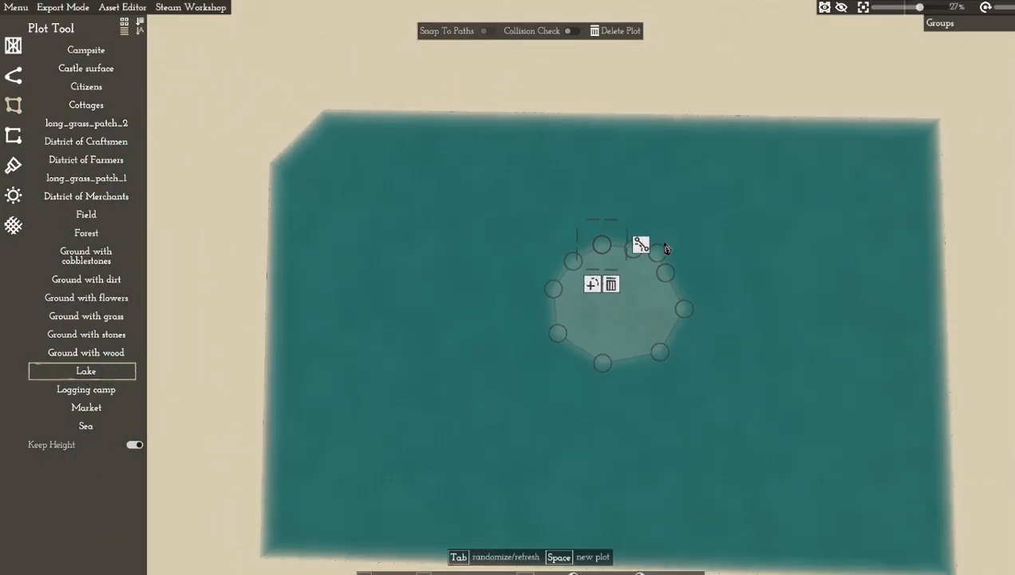
left_click(613, 30)
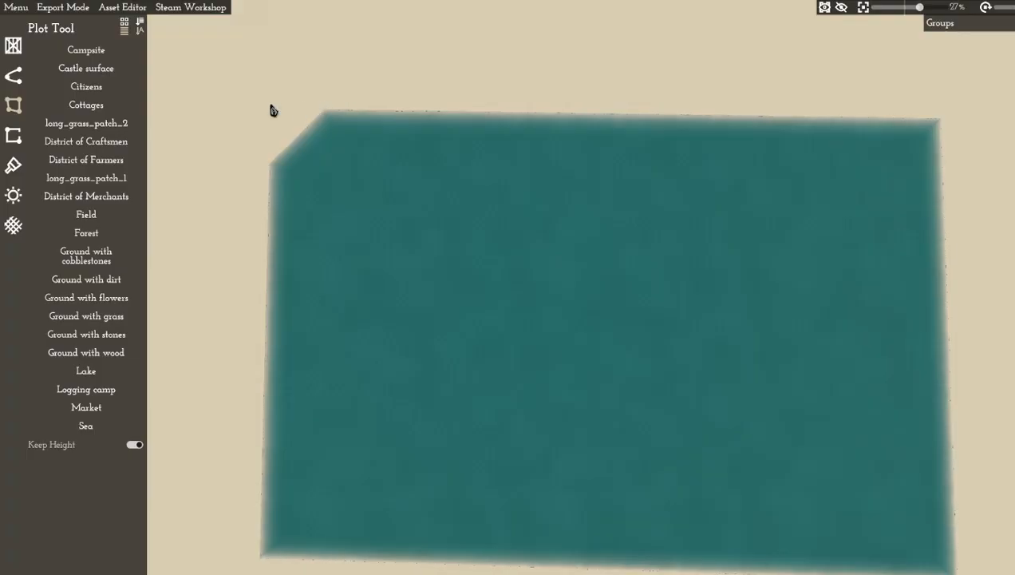
Create a new map and trace an irregular island coastline with a Sea plot, ending near its starting point
left_click(16, 8)
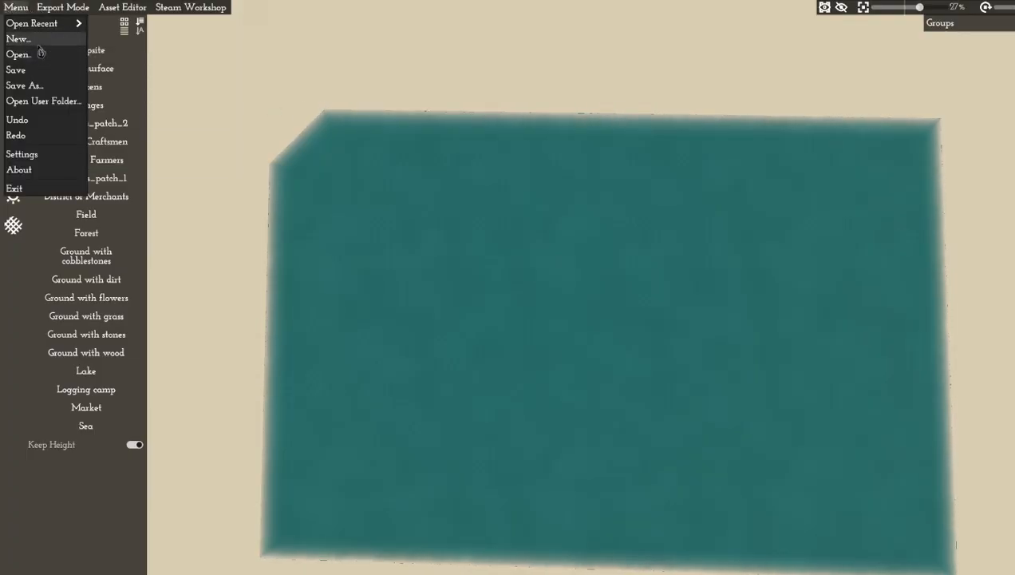
left_click(36, 42)
left_click(13, 105)
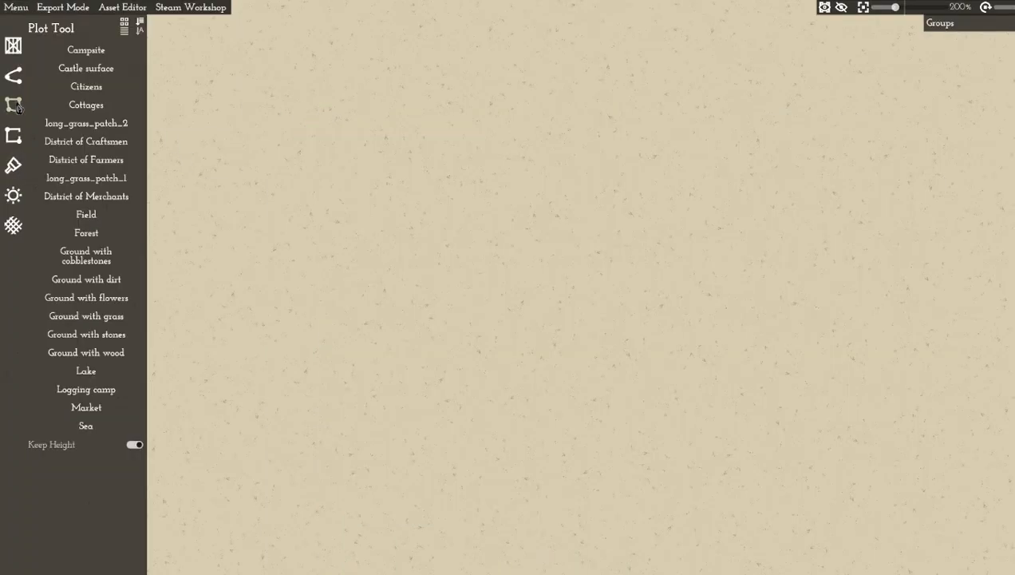
left_click(116, 425)
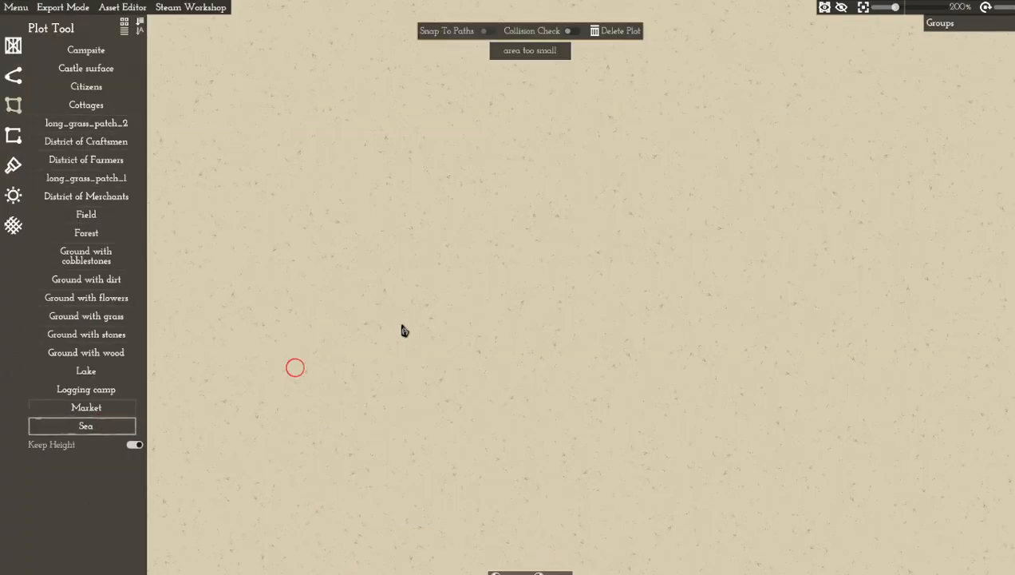
left_click(419, 218)
mouse_move(430, 244)
left_mouse_down()
mouse_move(408, 363)
mouse_move(503, 467)
mouse_move(669, 462)
mouse_move(732, 195)
mouse_move(684, 72)
mouse_move(510, 75)
mouse_move(492, 167)
mouse_move(430, 181)
mouse_move(400, 194)
mouse_move(398, 209)
left_mouse_up()
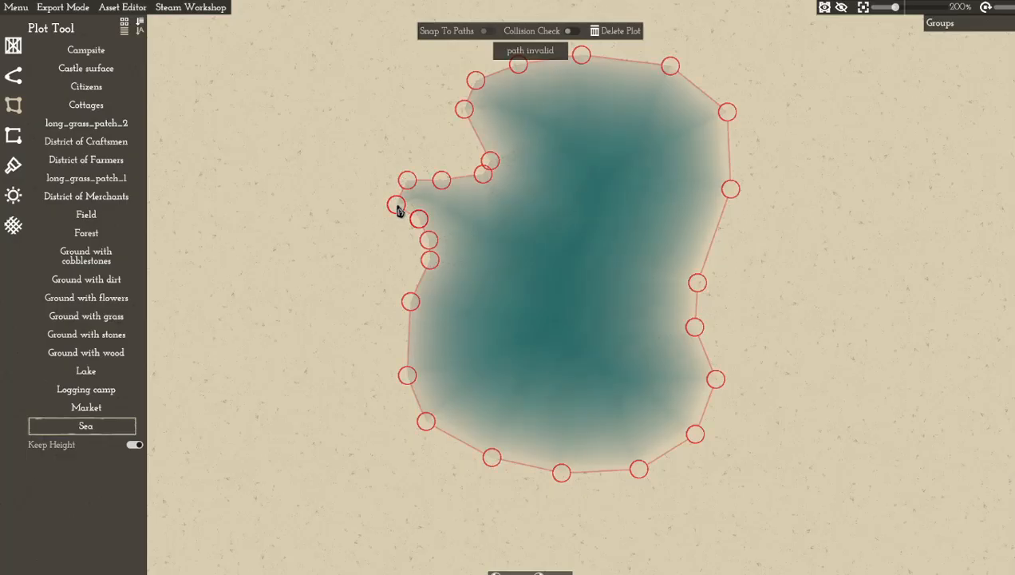
Extend the Sea outline west along a narrow corridor and around the island as a large rectangle, leaving the island as land
scroll(398, 209, "up", 8)
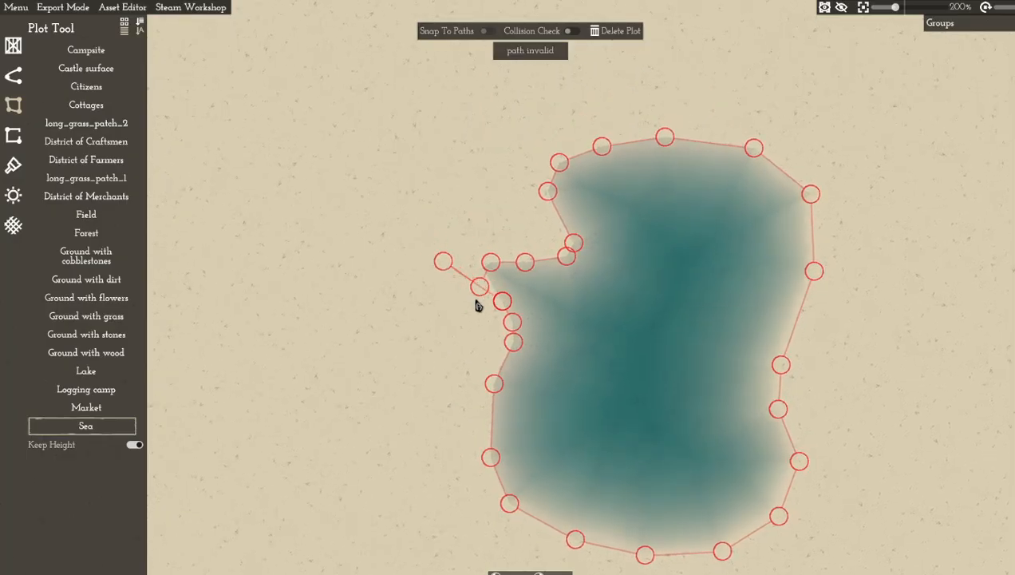
scroll(483, 281, "down", 8)
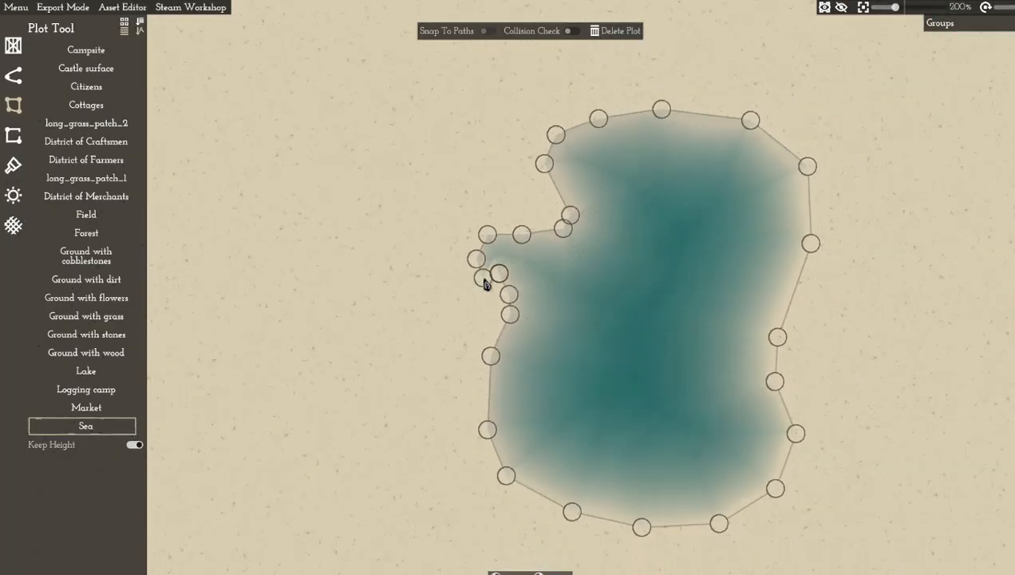
scroll(483, 279, "up", 4)
scroll(484, 261, "down", 4)
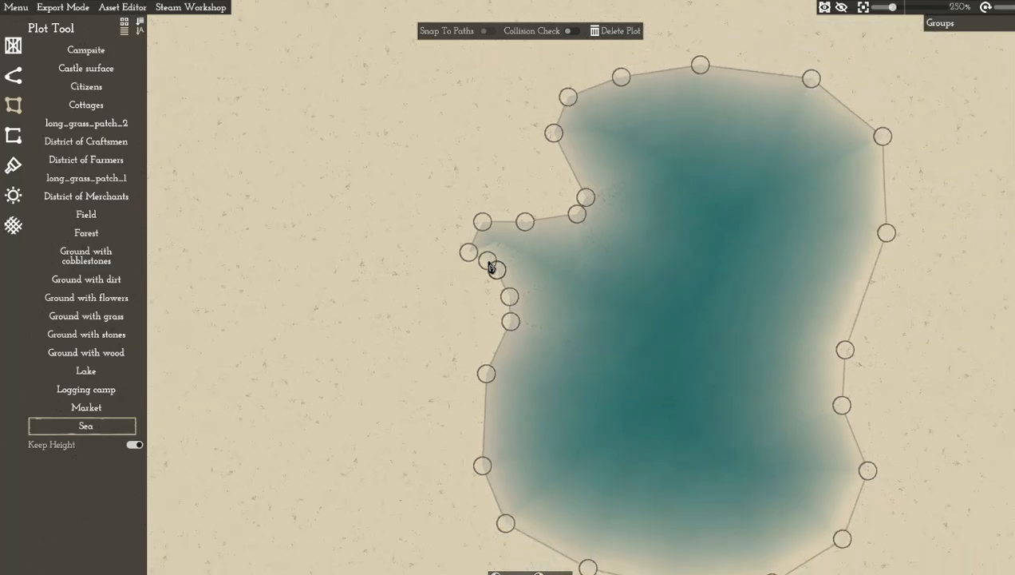
scroll(505, 267, "up", 4)
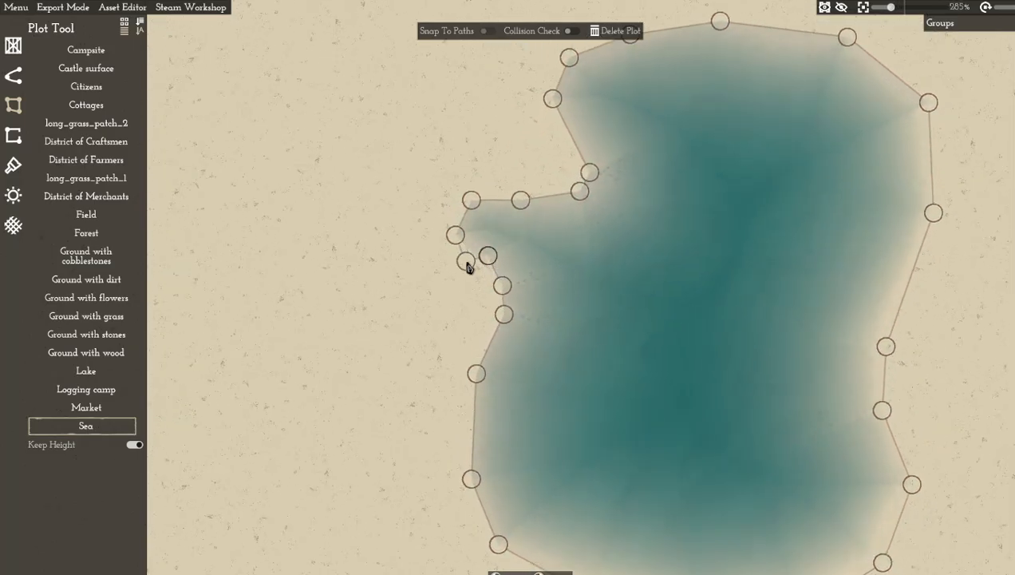
left_click_drag(471, 248, 162, 295)
scroll(237, 255, "down", 5)
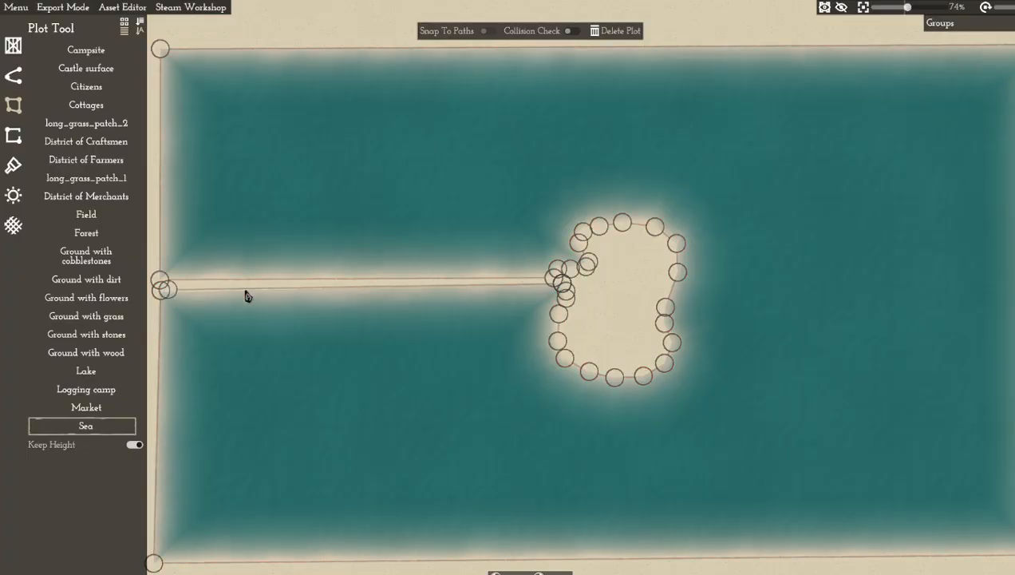
key("space")
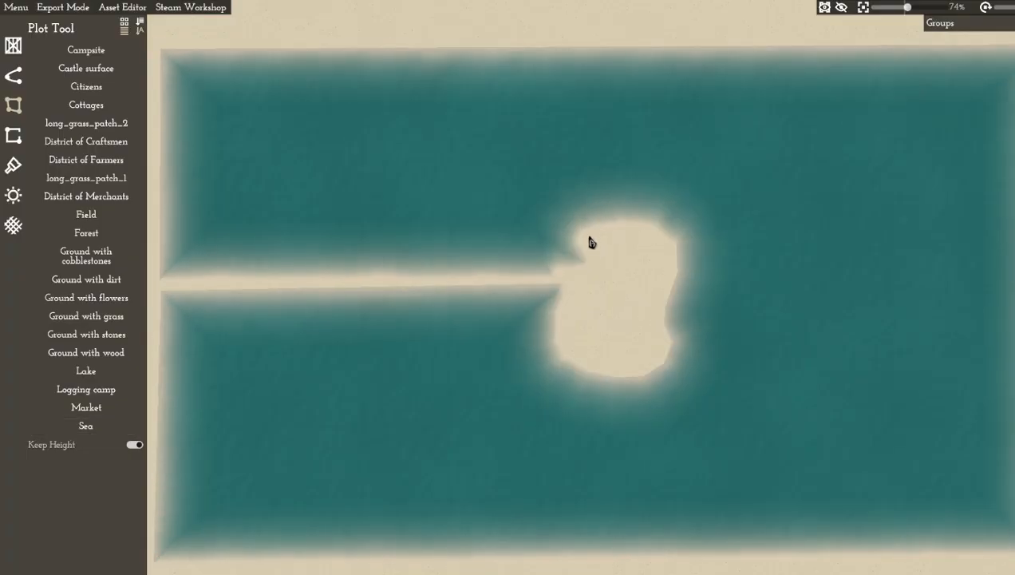
middle_click_drag(527, 287, 588, 307)
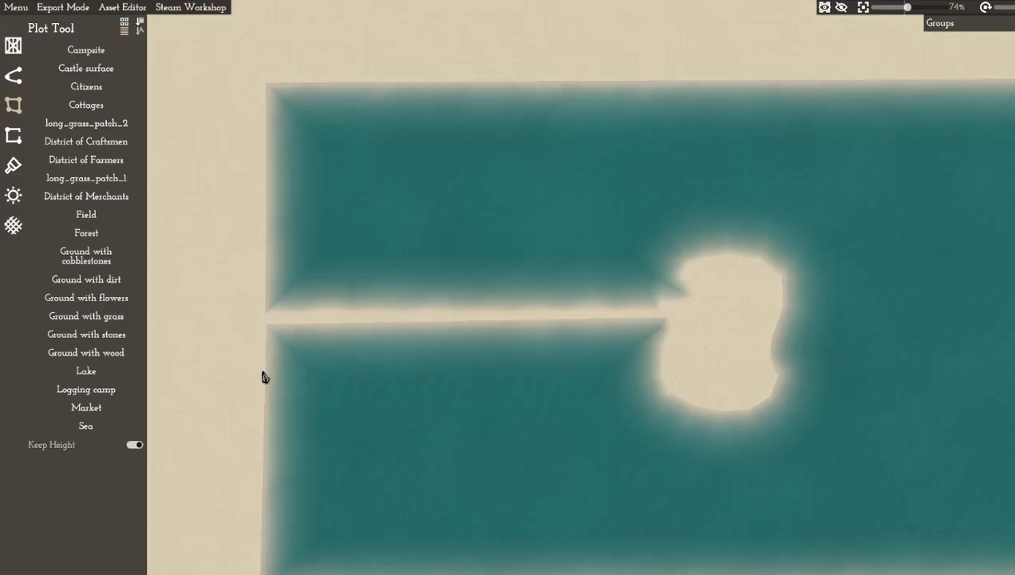
middle_click_drag(823, 378, 708, 246)
middle_click_drag(561, 65, 625, 243)
middle_click_drag(574, 459, 532, 368)
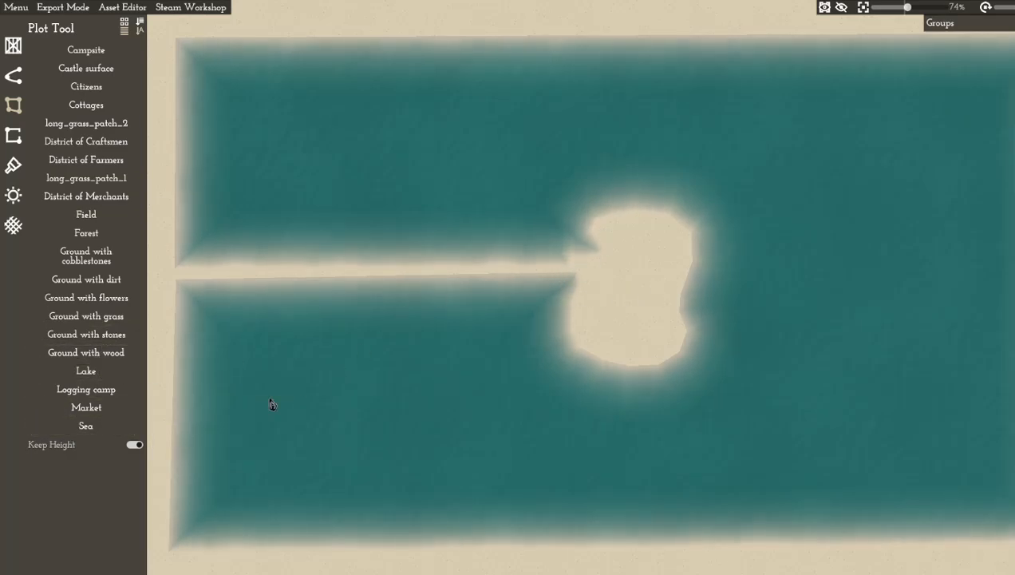
Draw a nine-point Lake plot as an elongated pond in the northeast of the island
left_click(123, 371)
scroll(691, 309, "up", 3)
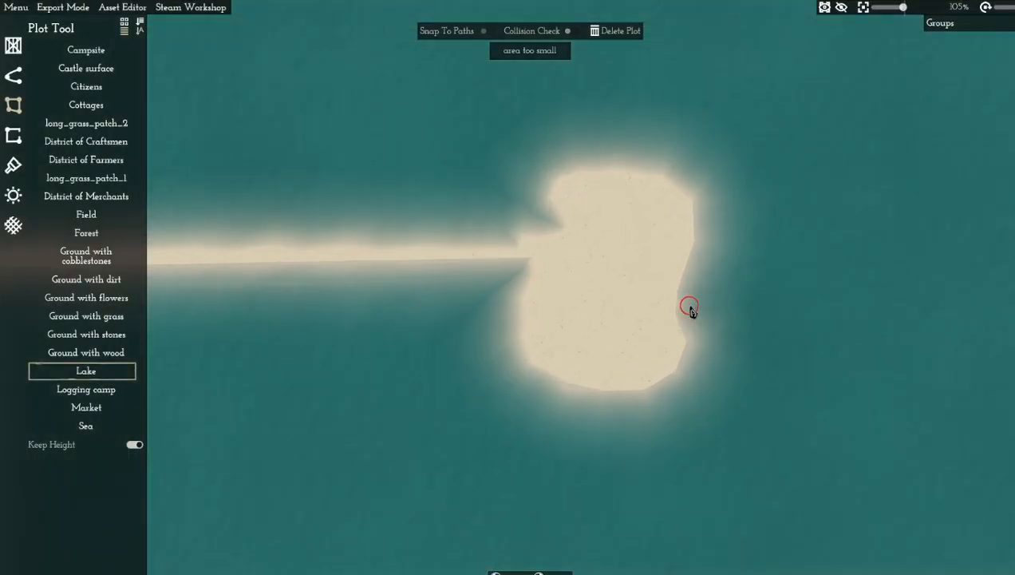
scroll(651, 295, "up", 2)
middle_click_drag(525, 287, 731, 319)
scroll(732, 318, "down", 2)
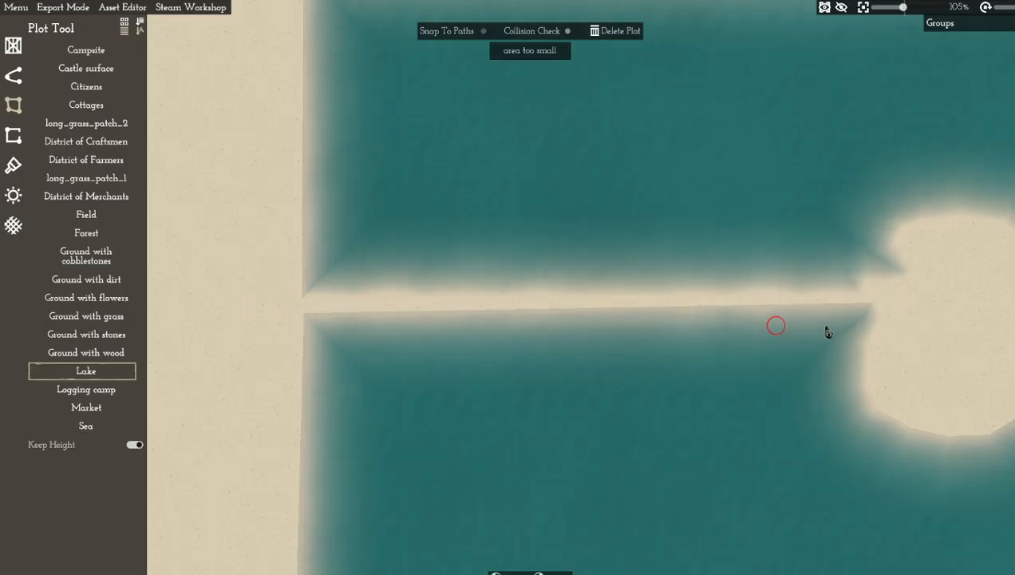
middle_click_drag(926, 340, 731, 325)
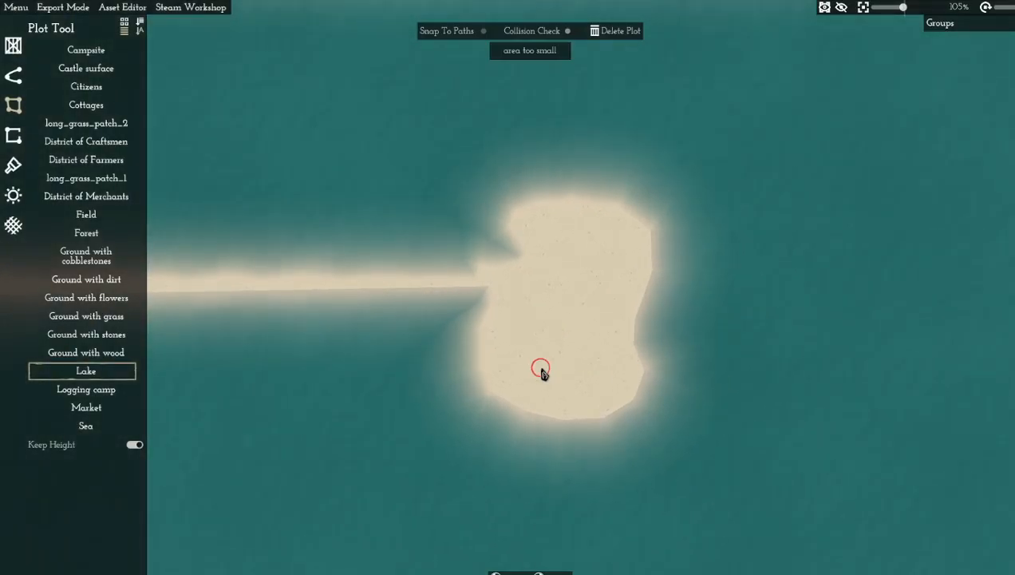
scroll(540, 355, "up", 1)
scroll(536, 355, "up", 2)
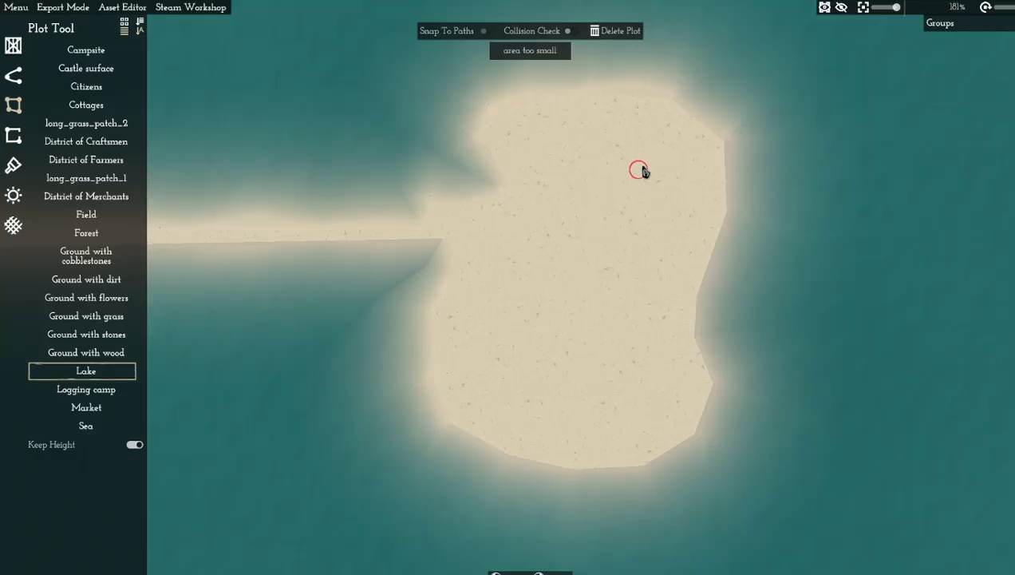
left_click(633, 136)
left_click(603, 130)
left_click(565, 168)
left_click(571, 189)
left_click(575, 196)
left_click(638, 245)
left_click(668, 252)
left_click(695, 233)
left_click(713, 196)
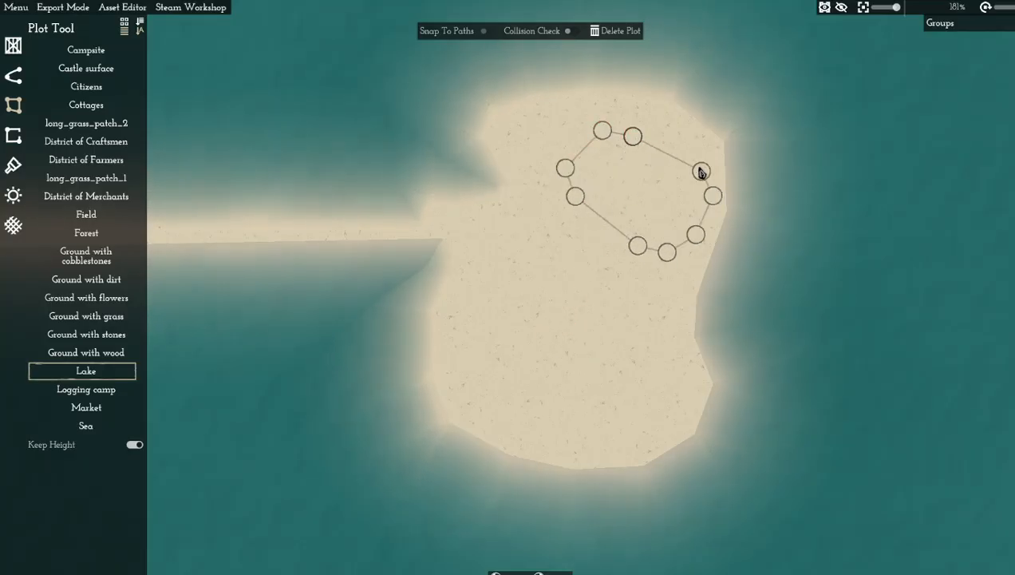
left_click(688, 160)
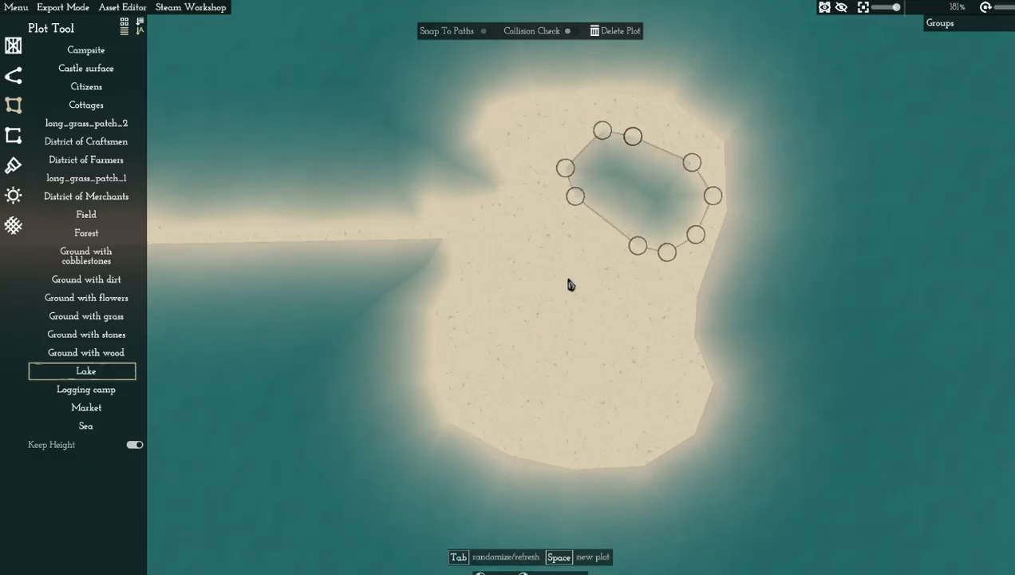
Start a second Lake plot in the island's centre, tracing its north, west and south shores
key("space")
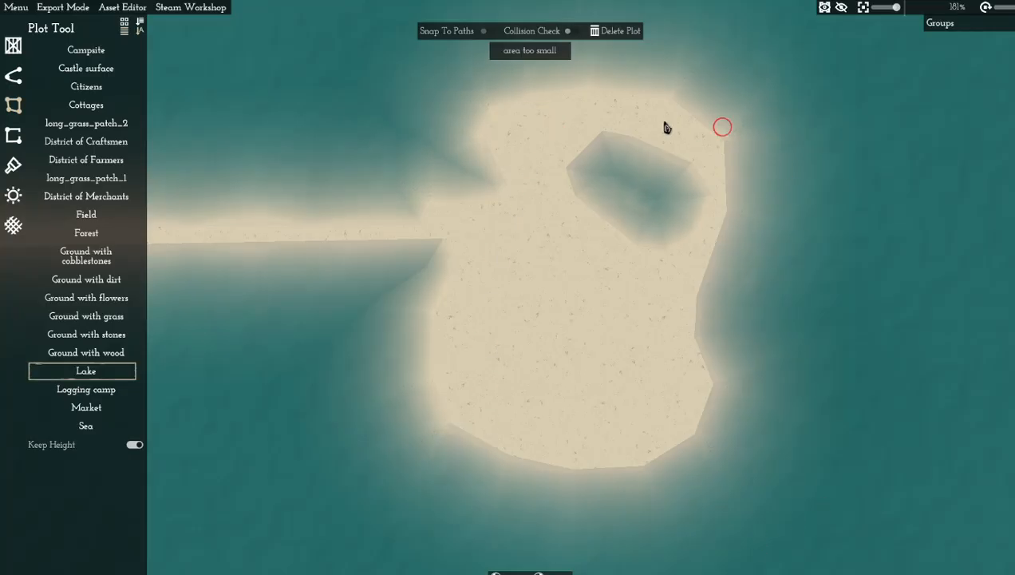
left_click(574, 246)
left_click(543, 243)
left_click(522, 257)
left_click(516, 290)
left_click(541, 344)
left_click(595, 359)
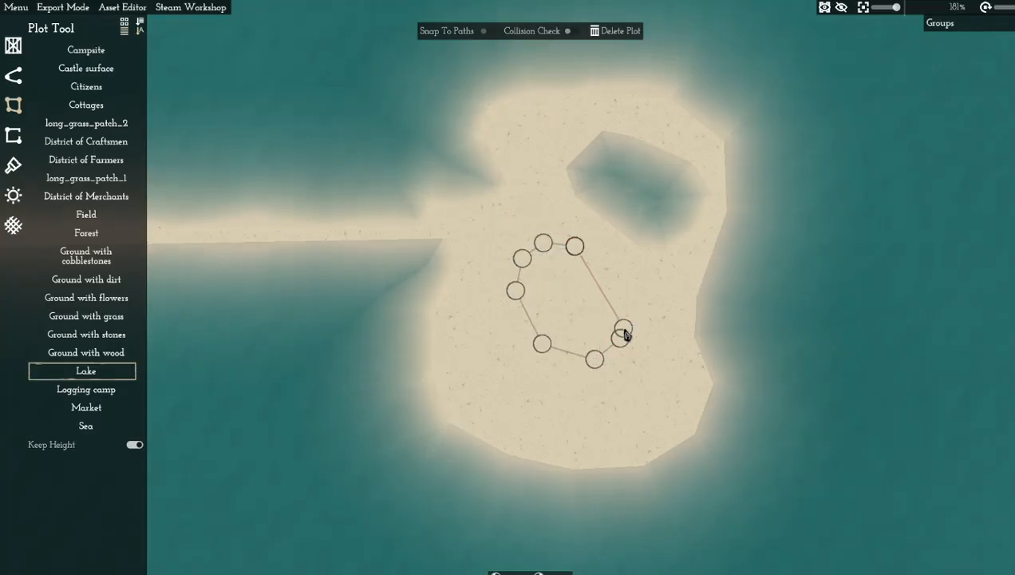
Extend the central lake's outline from its southeast corner as a river's west bank curving south to the coast
left_click(620, 338)
left_click(632, 324)
left_click(646, 329)
left_click(651, 354)
left_click(647, 392)
left_click(633, 408)
left_click(614, 430)
left_click(617, 452)
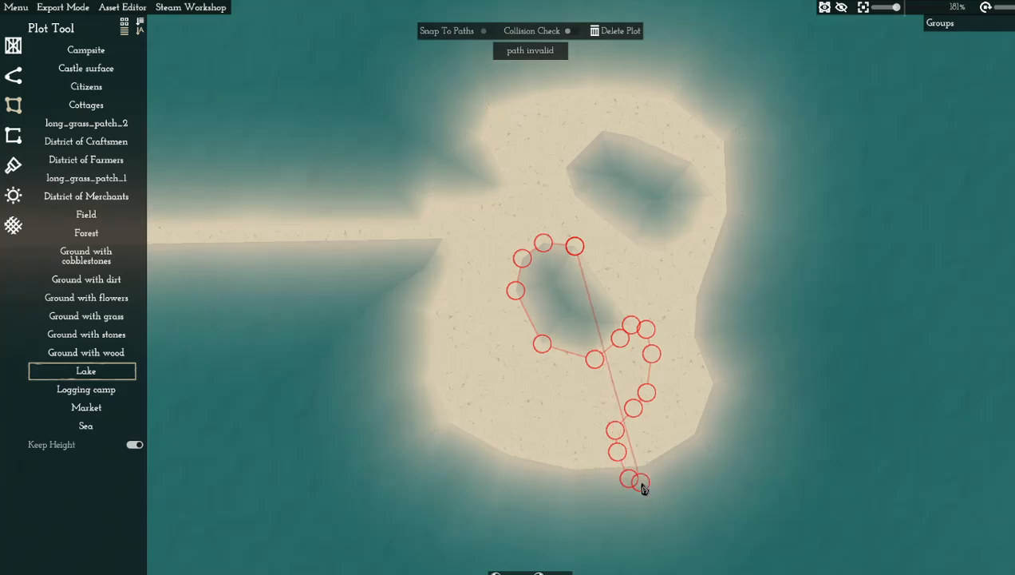
Place the river mouth just past the south coast and trace the east bank back north, close beside the west bank
left_click(628, 478)
left_click(632, 461)
left_click(632, 445)
left_click(652, 412)
left_click(662, 386)
left_click(669, 354)
left_click(669, 322)
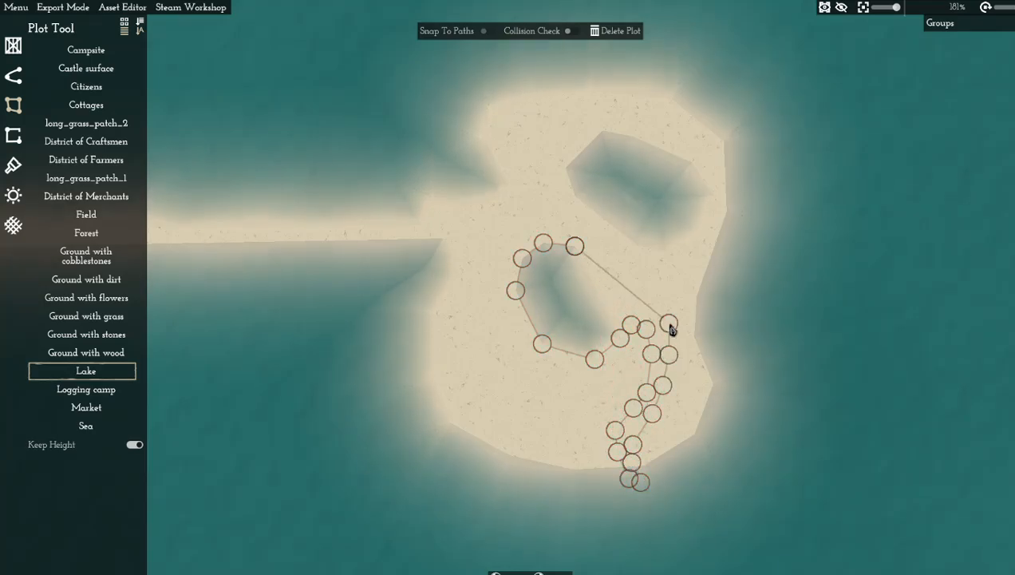
Trace the central lake's northeast shore back to its starting point and finish the plot
left_click(655, 307)
left_click(640, 287)
left_click(610, 261)
left_click(595, 252)
left_click(576, 246)
right_click(539, 408)
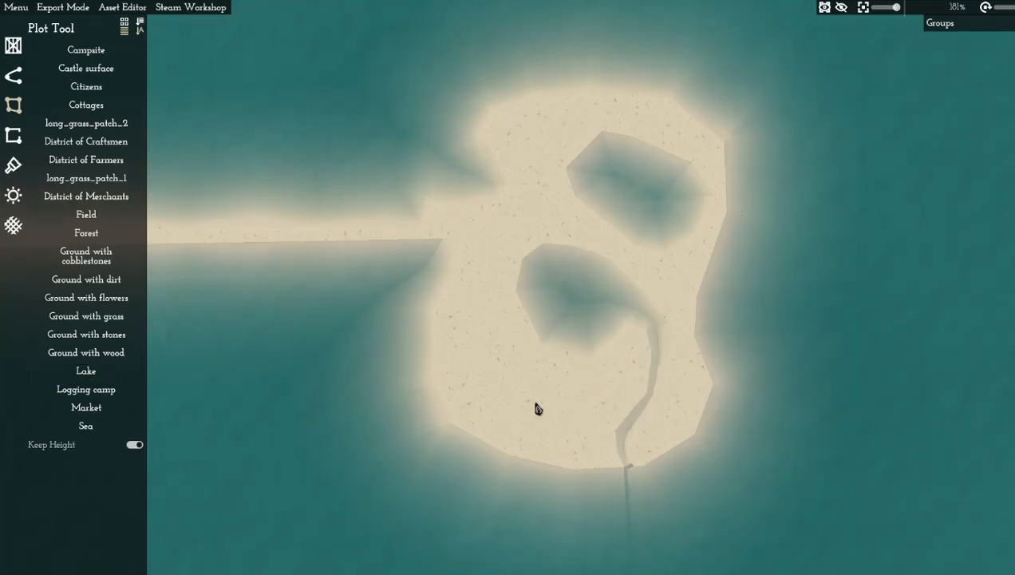
Draw a four-point Sea plot over the land corridor, from the island's west shore past the sea's west edge
middle_click_drag(533, 405, 561, 416)
scroll(583, 278, "down", 3)
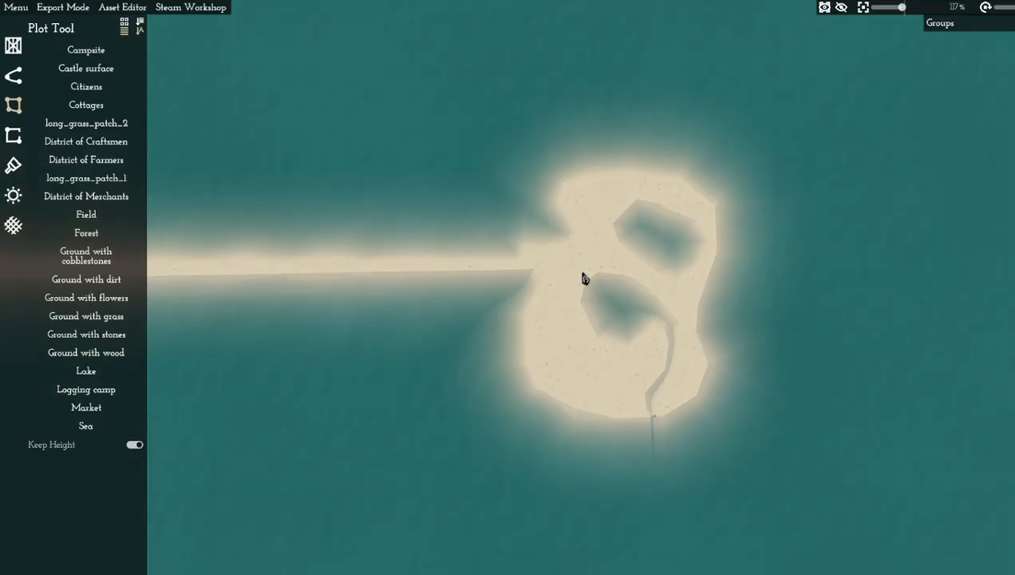
middle_click_drag(456, 345, 498, 358)
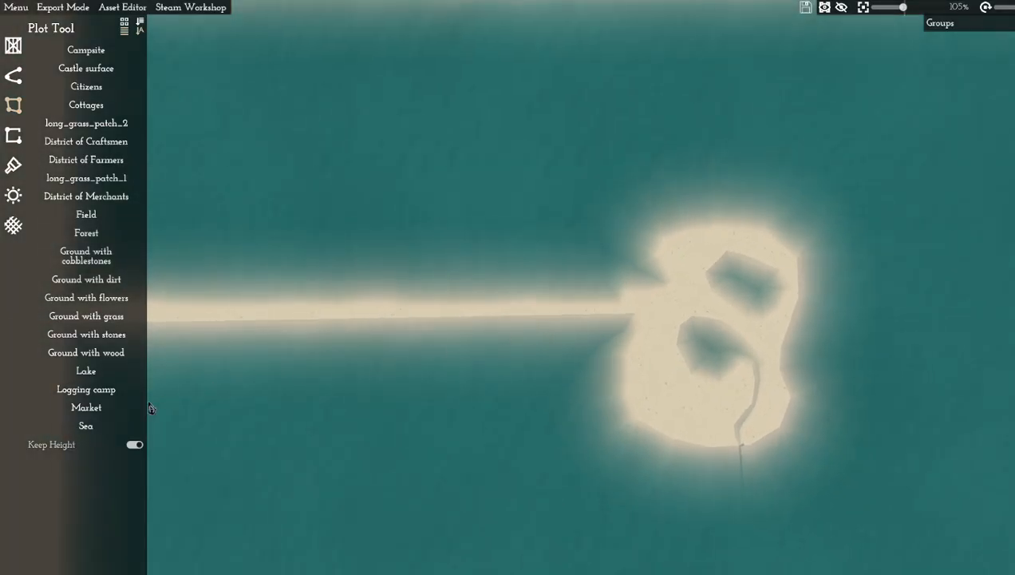
left_click(76, 427)
scroll(856, 398, "up", 1)
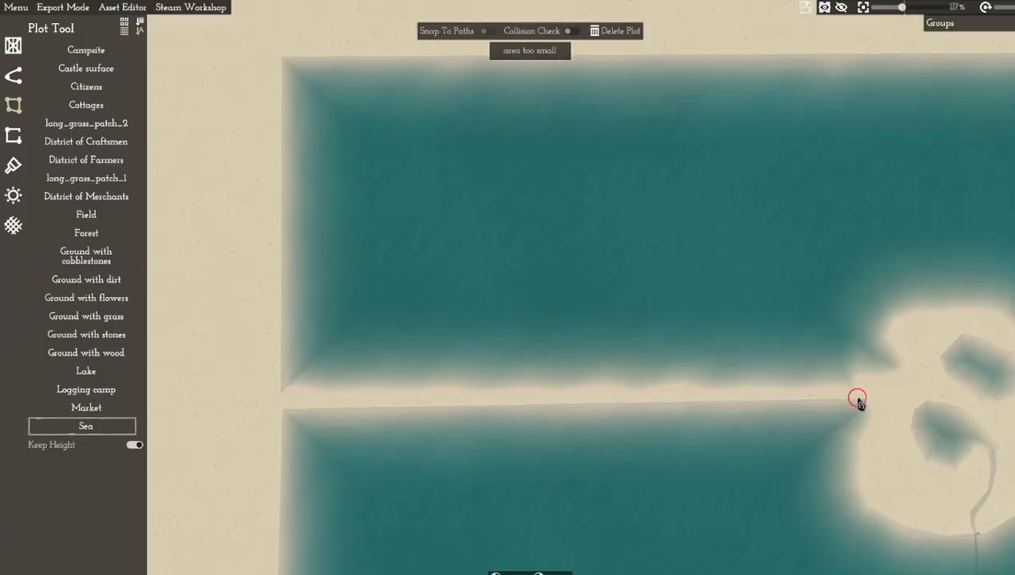
left_click(862, 407)
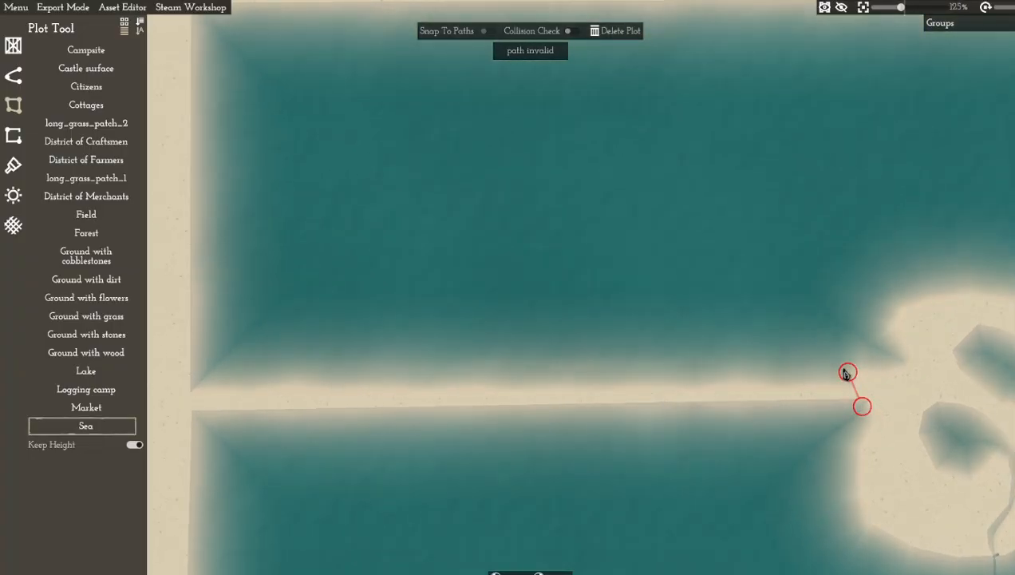
left_click(847, 371)
left_click(165, 356)
left_click(198, 471)
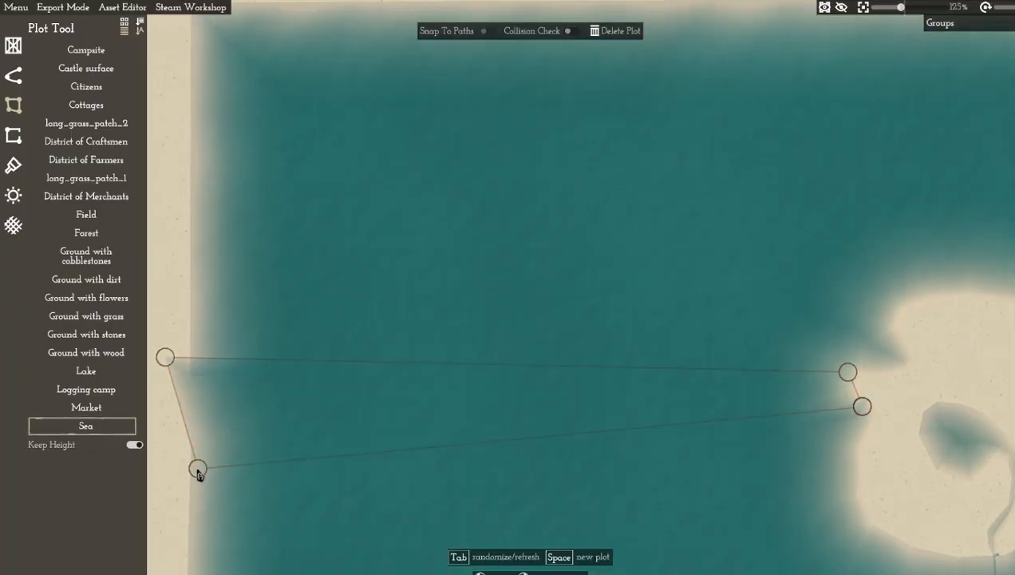
Check the island's lakes, then delete the Sea plot that covers the western land corridor
left_click(924, 380)
left_click(765, 312)
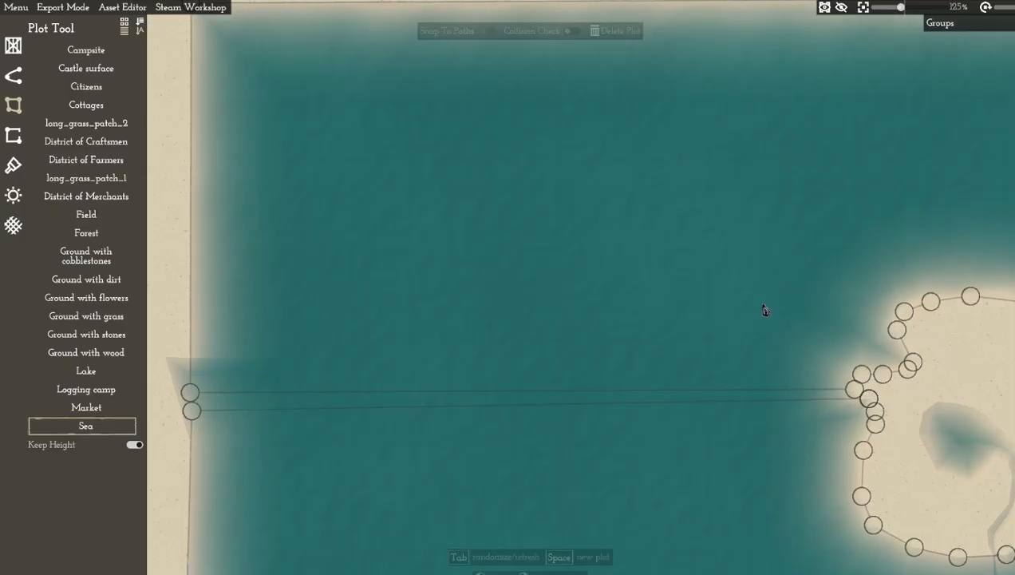
middle_click_drag(765, 311, 703, 262)
left_click(827, 426)
middle_click_drag(827, 425, 810, 426)
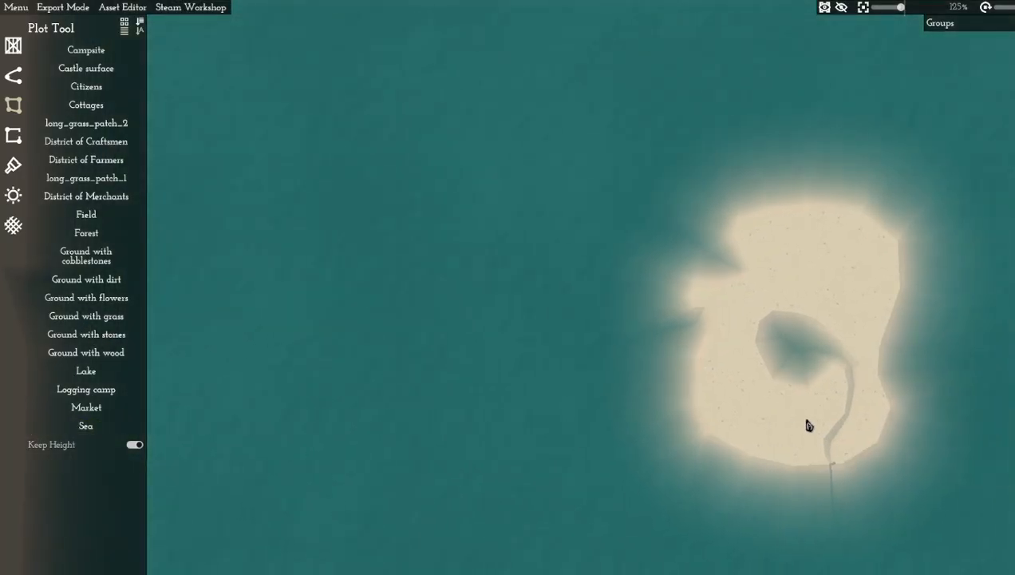
middle_click_drag(823, 373, 739, 397)
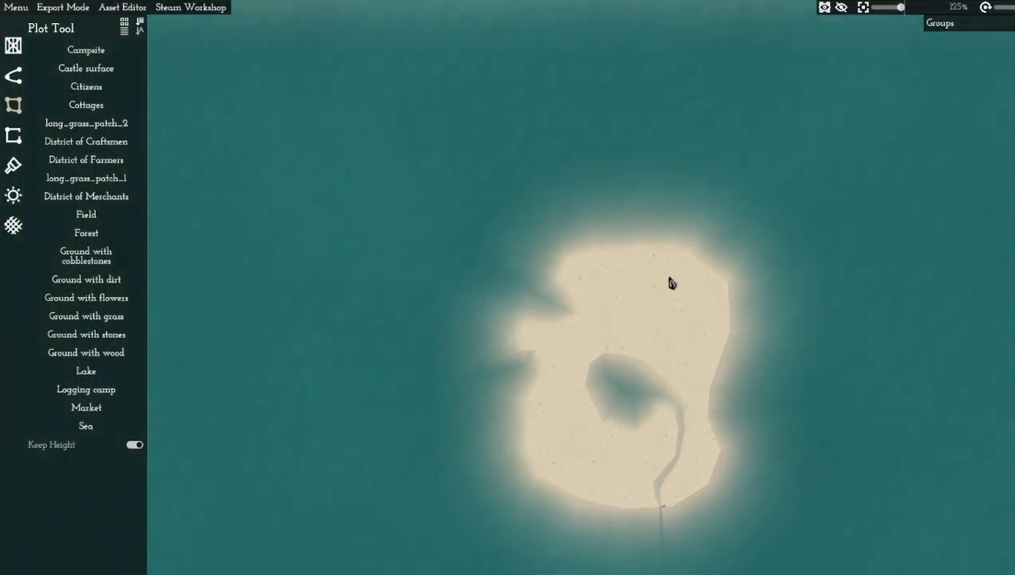
middle_click_drag(604, 334, 685, 314)
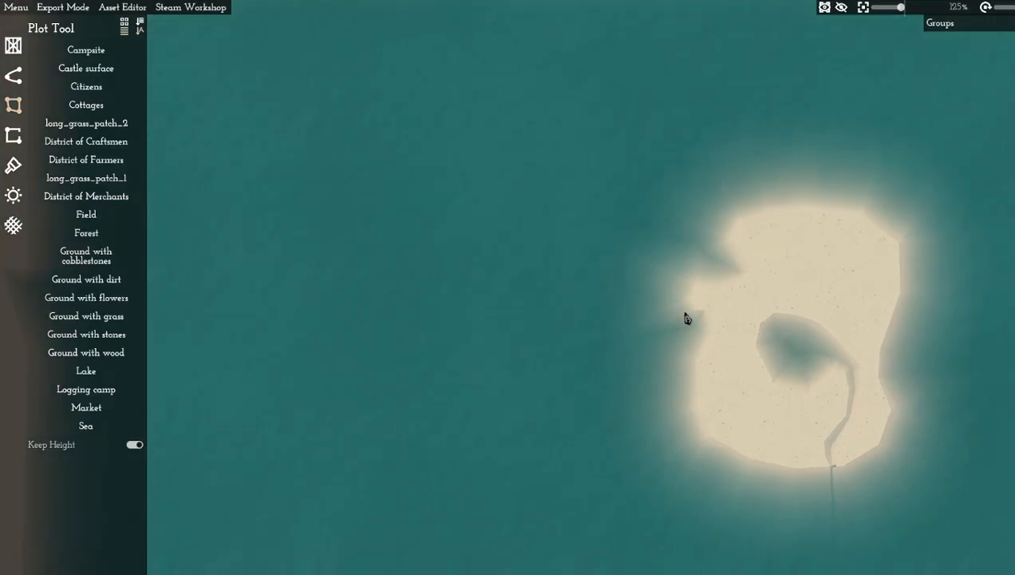
scroll(690, 305, "down", 3)
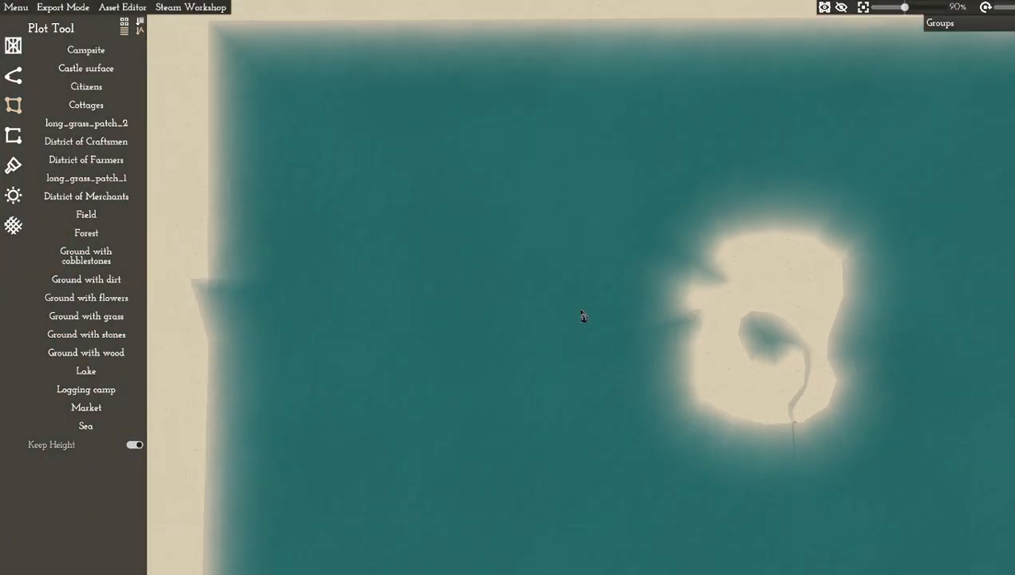
left_click(197, 288)
left_click(621, 35)
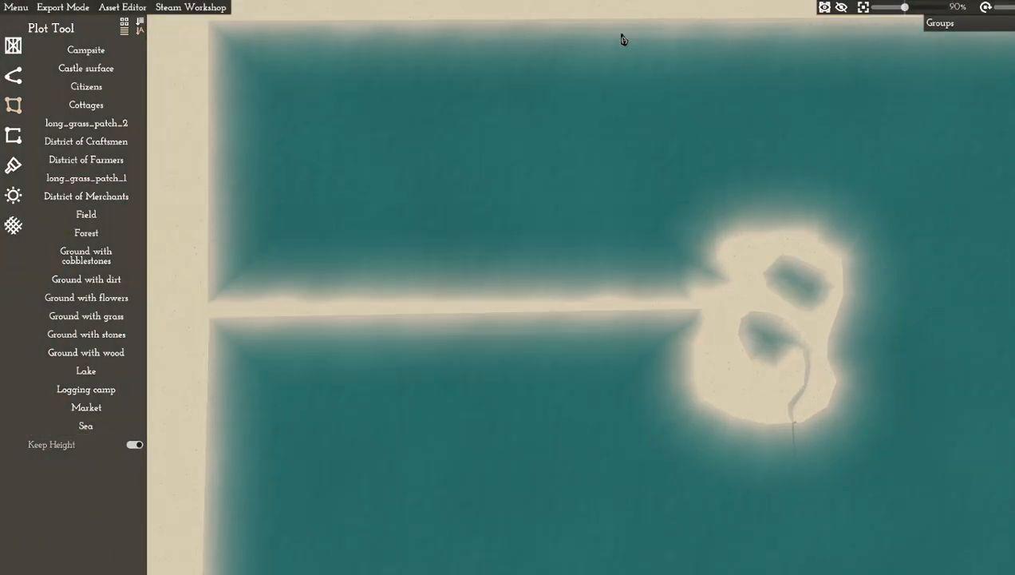
Draw a thin three-point Lake plot as a channel from the northeast lake's east tip to the sea
scroll(822, 323, "up", 5)
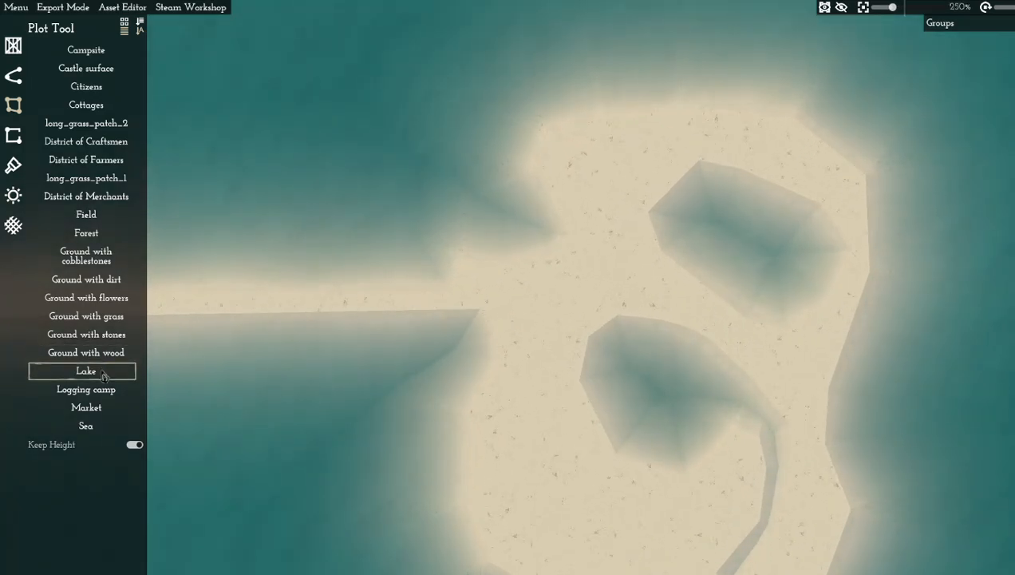
mouse_move(104, 376)
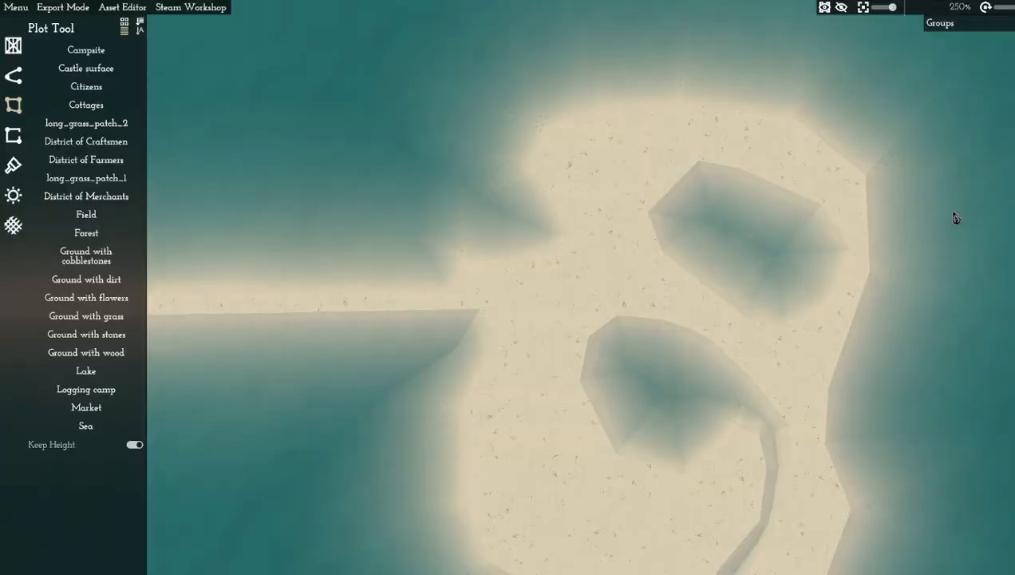
left_click(100, 380)
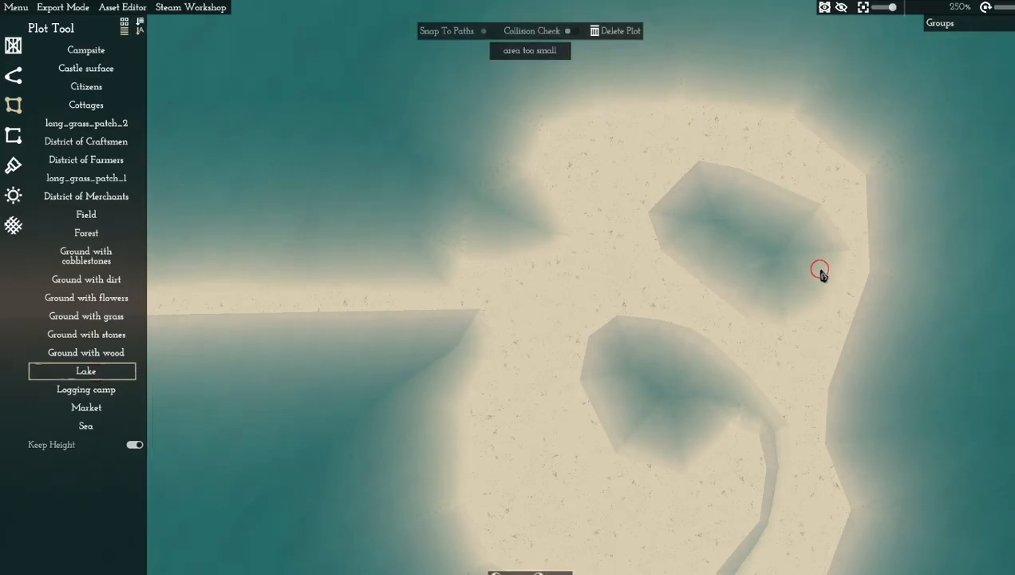
scroll(822, 272, "up", 3)
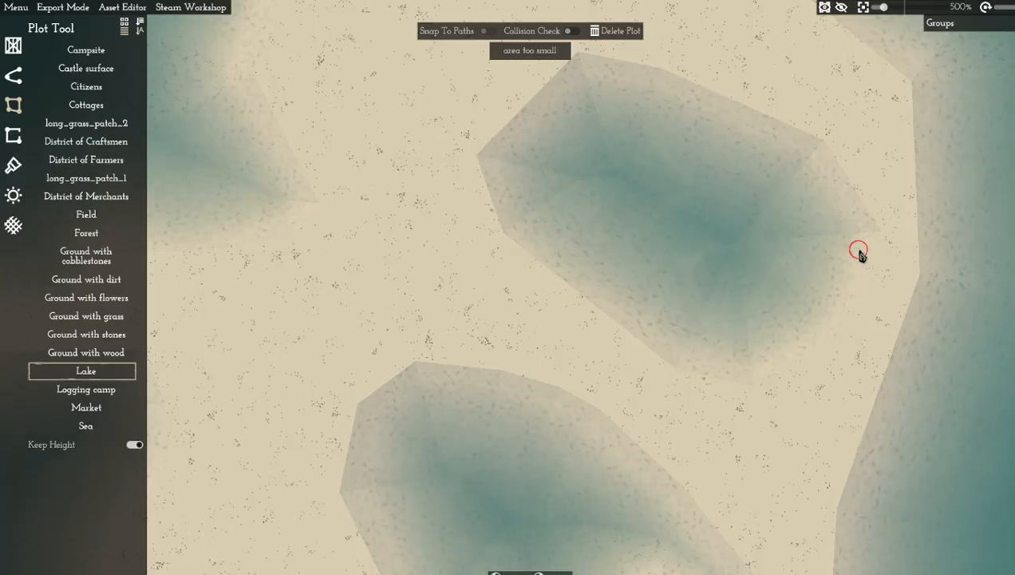
middle_click_drag(859, 249, 787, 276)
scroll(693, 310, "up", 3)
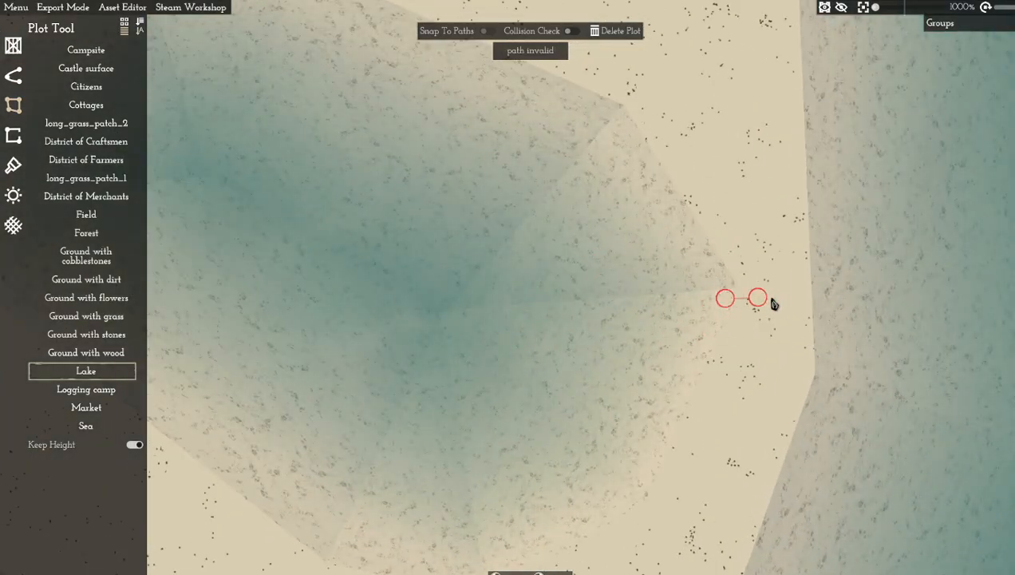
left_click(841, 295)
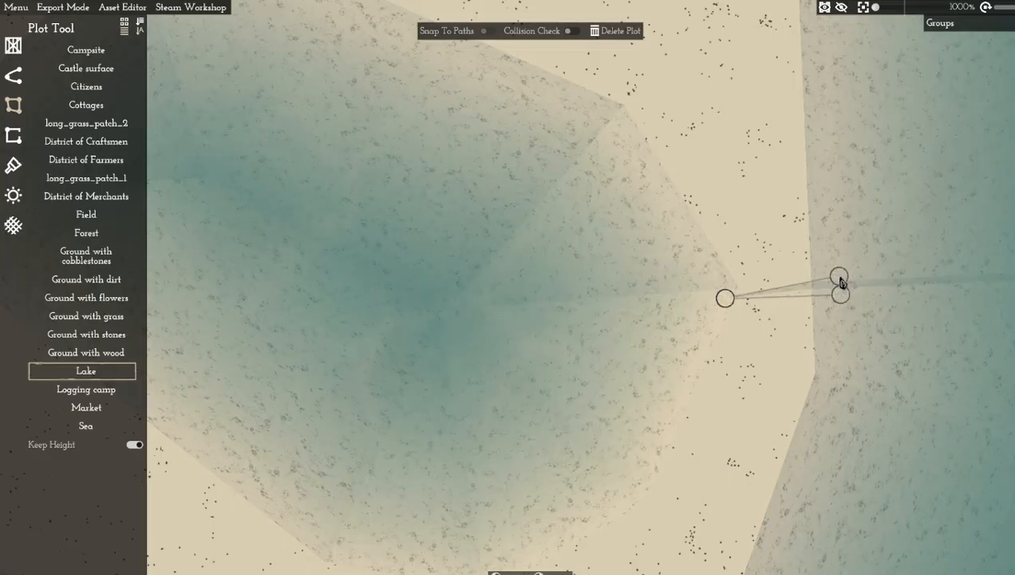
left_click(690, 286)
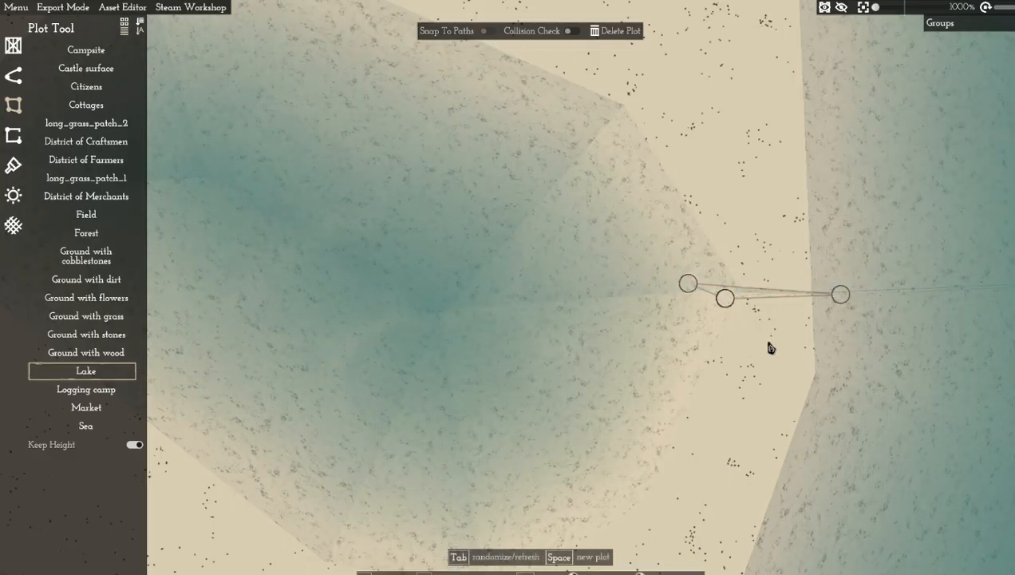
middle_click_drag(743, 367, 808, 308)
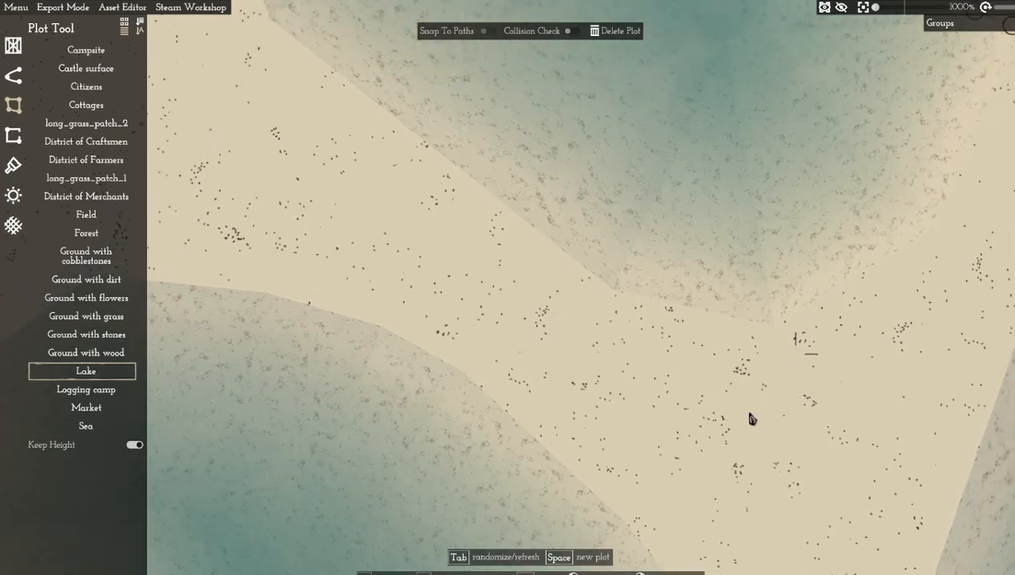
left_click(952, 108)
middle_click_drag(799, 402, 673, 530)
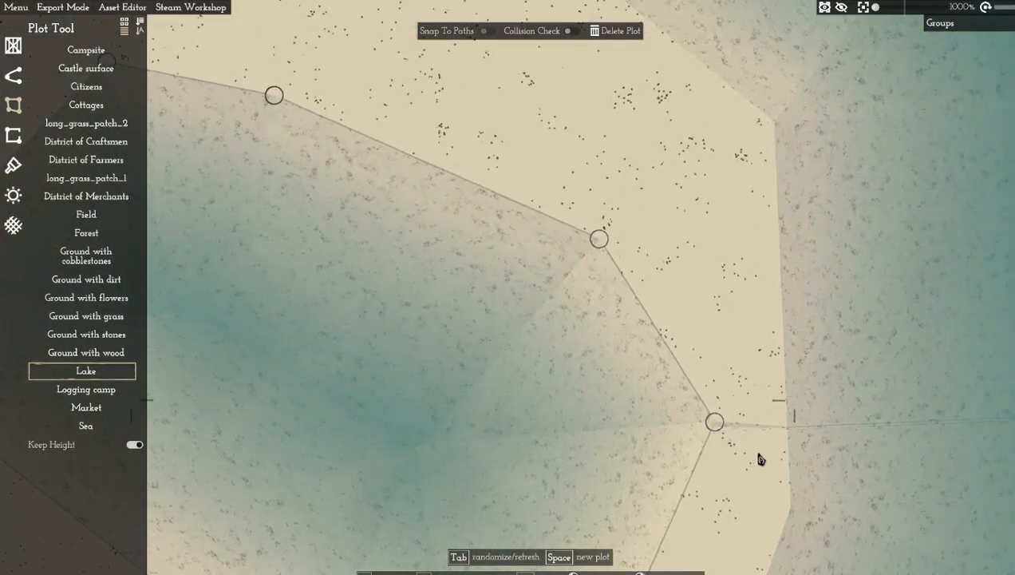
scroll(926, 354, "down", 10)
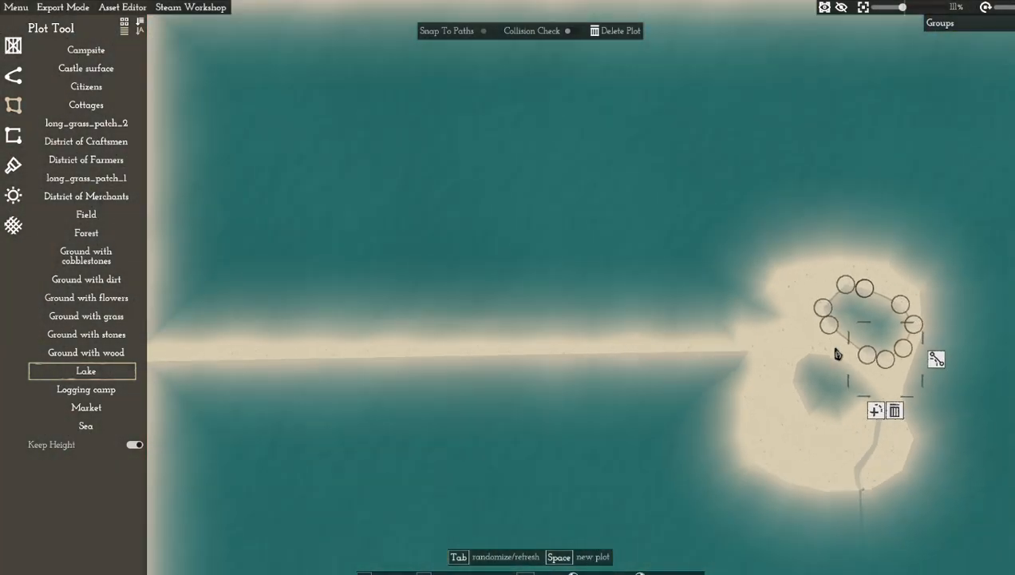
left_click(749, 345)
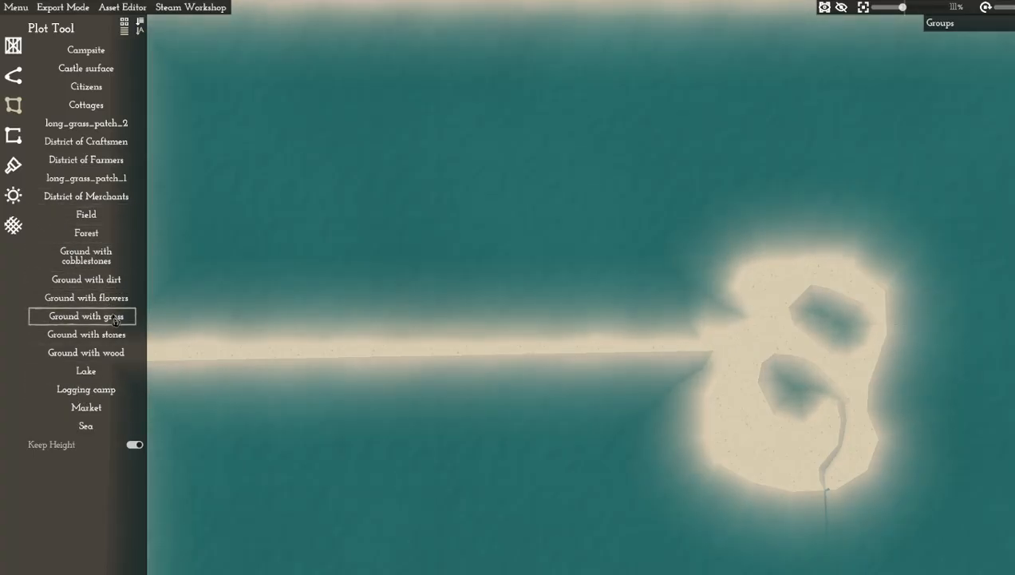
Draw a four-point Sea plot over the western land corridor, from the island's west shore to beyond the sea's west edge
left_click(89, 426)
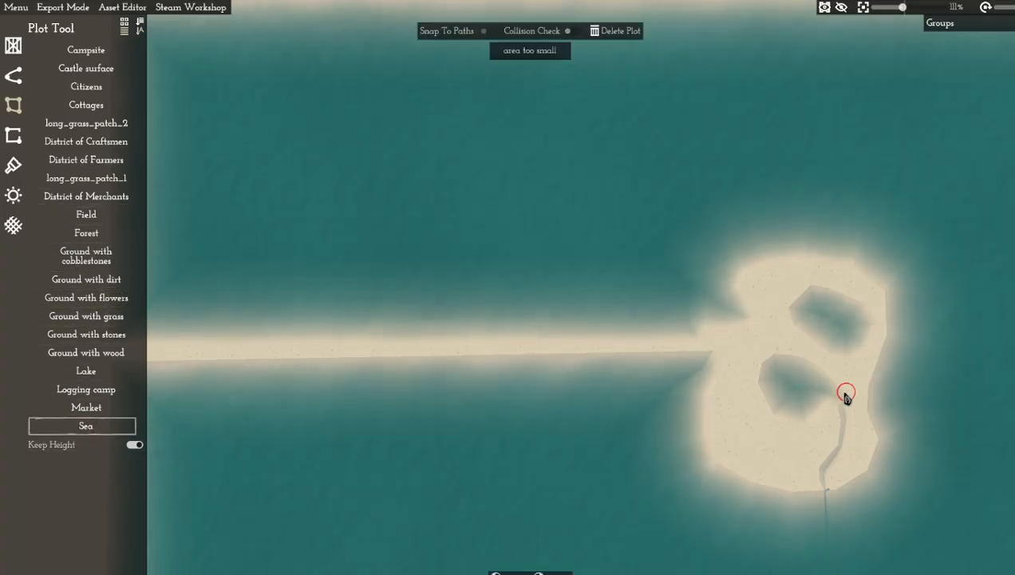
left_click(689, 303)
key("a")
key("s")
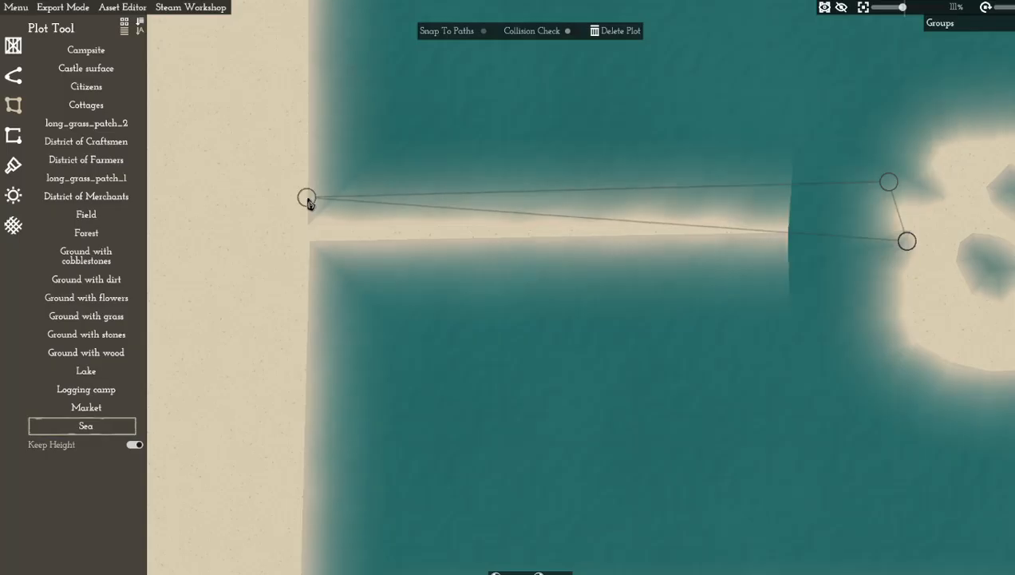
left_click(307, 199)
left_click(304, 328)
right_click(304, 328)
middle_click_drag(870, 253, 650, 286)
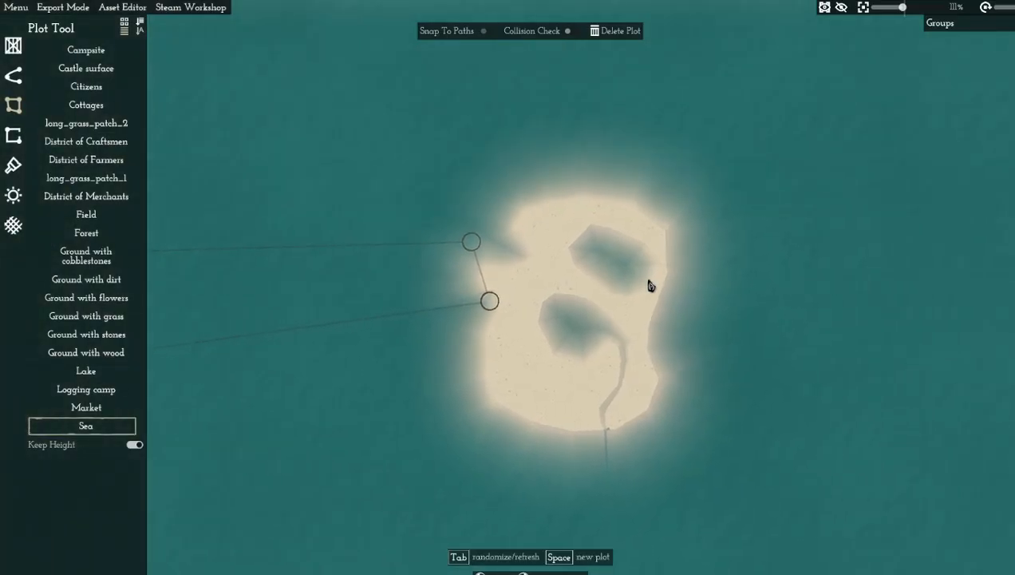
left_click(648, 305)
left_click(543, 277)
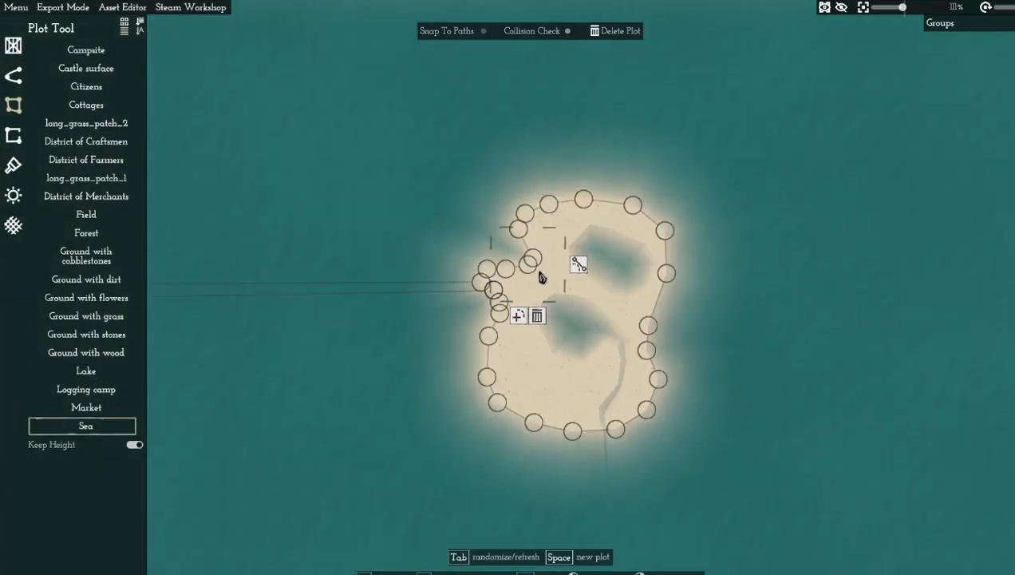
right_click(533, 397)
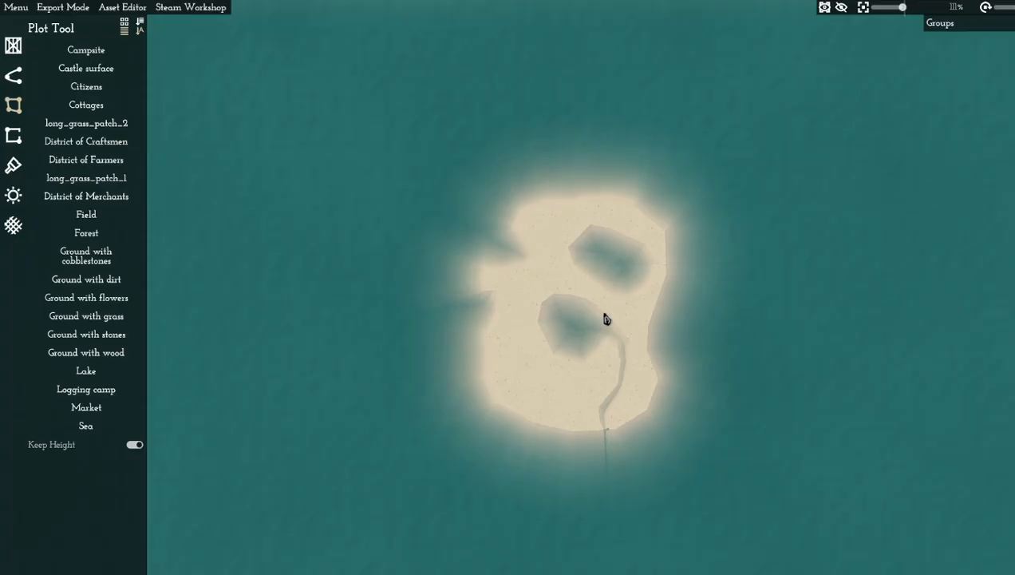
Draw a small four-point Ground with grass plot over the thin channel between the northeast lake and the sea
scroll(664, 274, "up", 10)
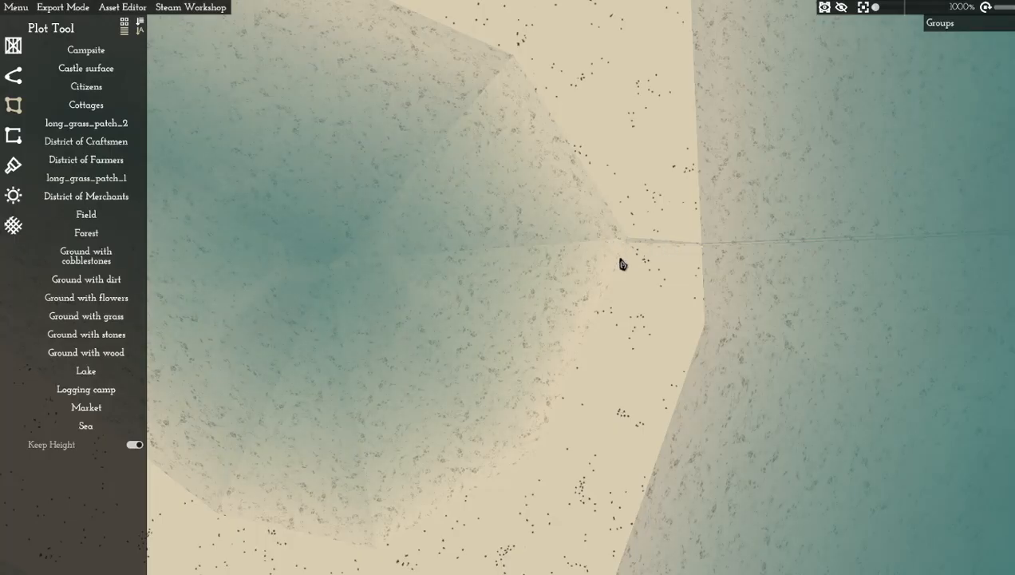
scroll(615, 262, "down", 10)
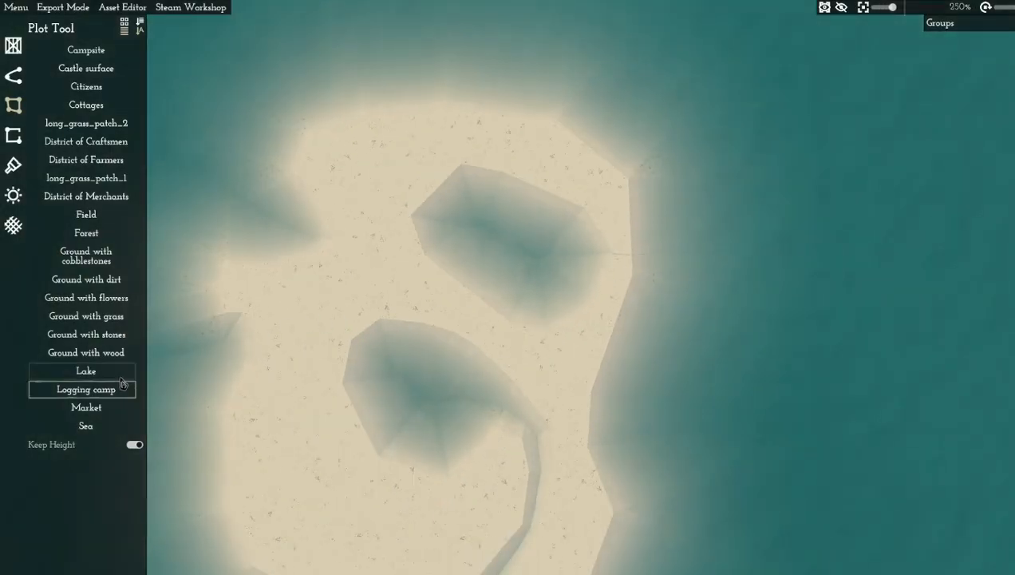
mouse_move(117, 332)
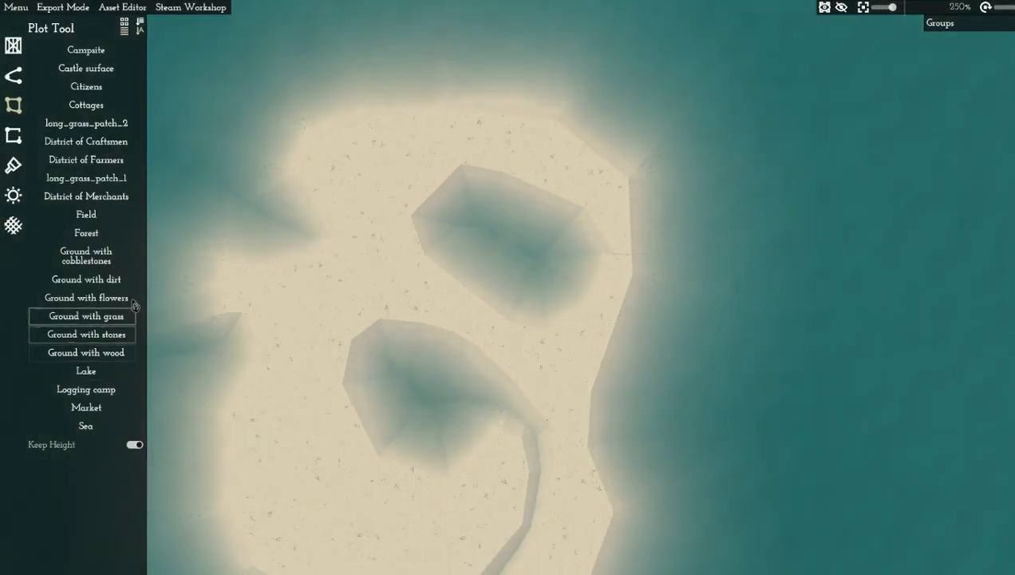
left_click(98, 320)
left_click(276, 308)
scroll(594, 268, "up", 5)
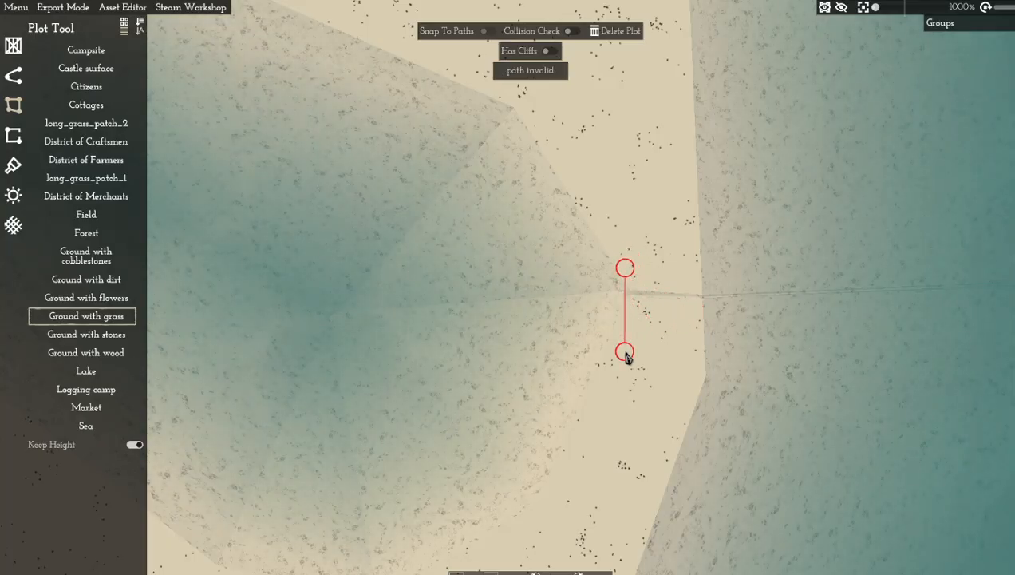
left_click(625, 352)
left_click(703, 338)
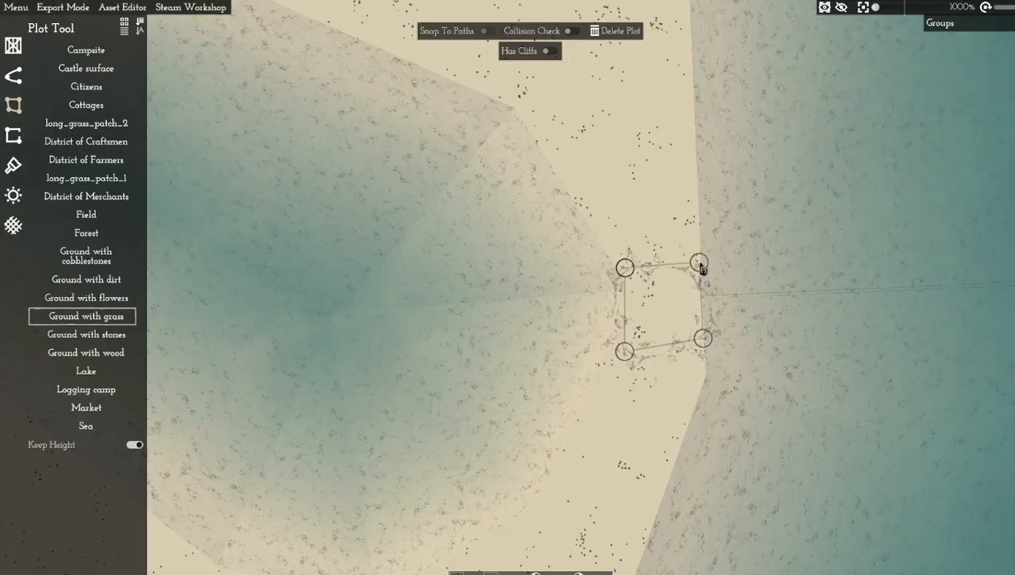
left_click(700, 266)
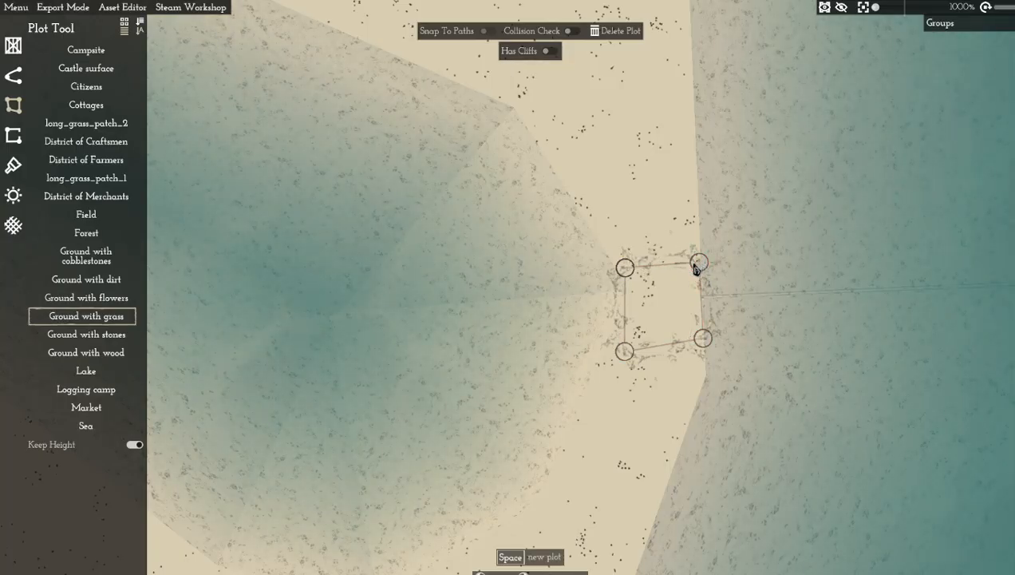
scroll(686, 269, "down", 5)
key("Escape")
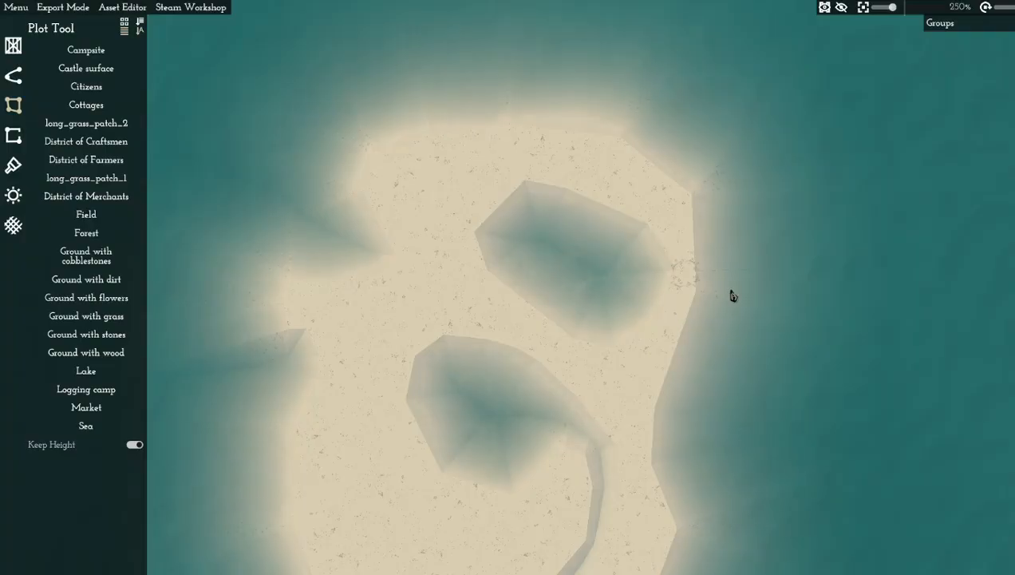
left_click(654, 324)
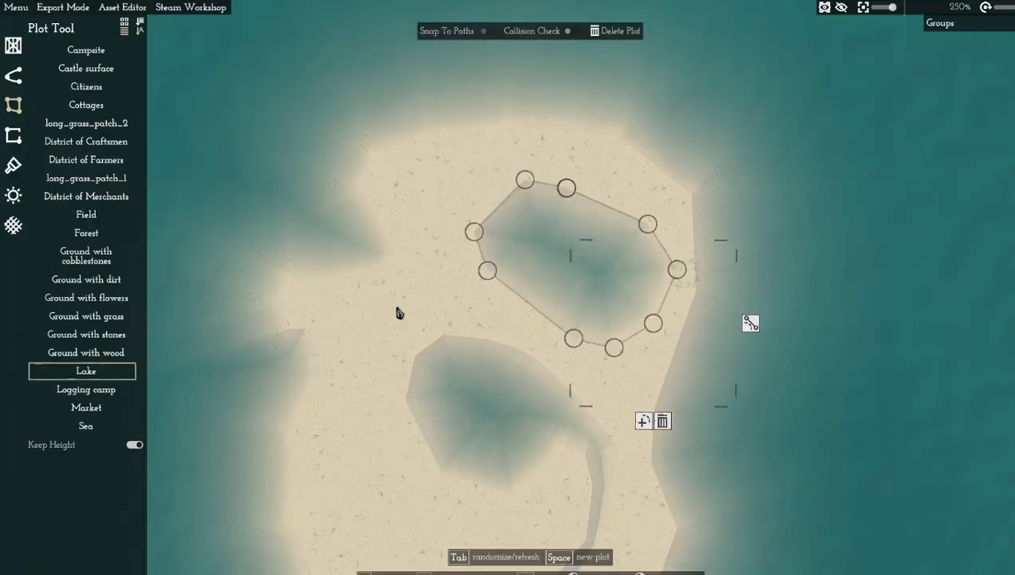
key("Escape")
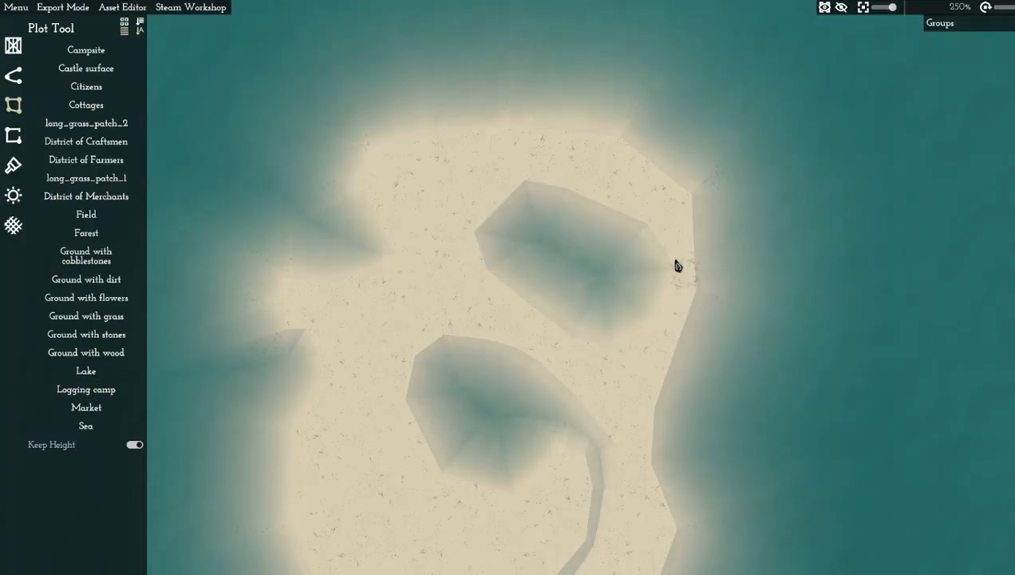
scroll(676, 266, "down", 2)
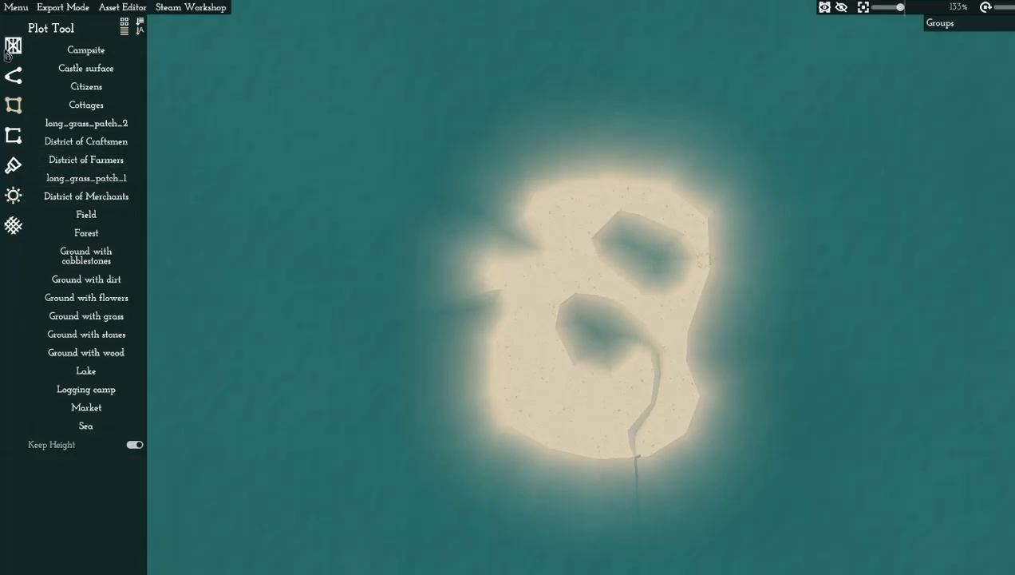
Place three Animal objects on the island's north end and two Campfire objects south of them
left_click(13, 75)
left_click(16, 51)
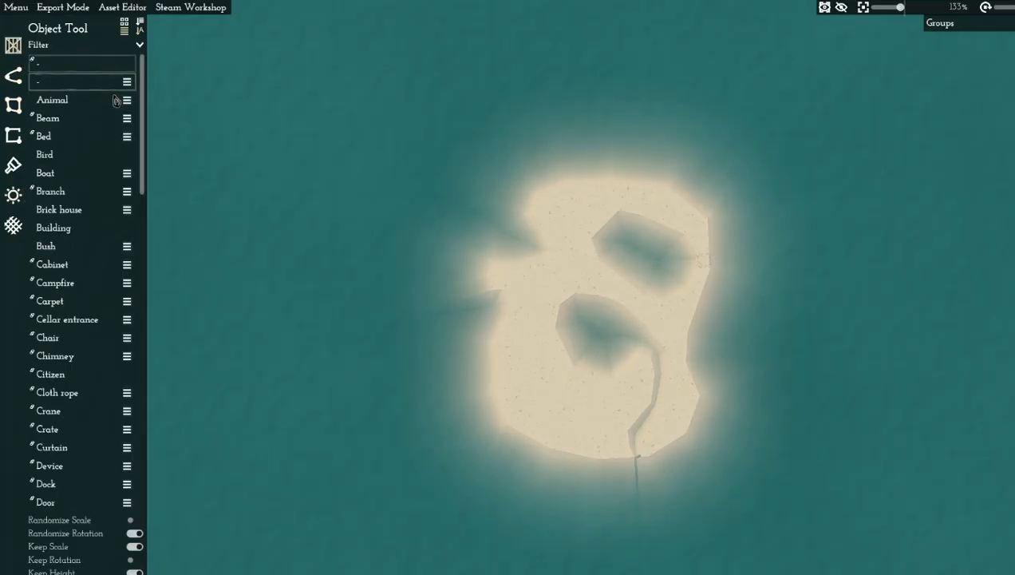
left_click(69, 107)
scroll(616, 236, "up", 2)
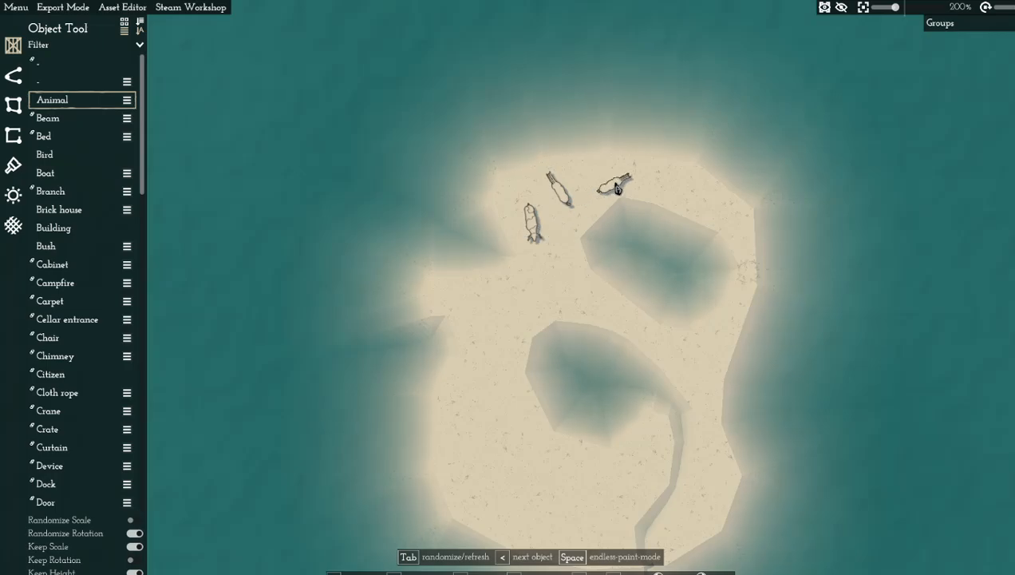
left_click(614, 197)
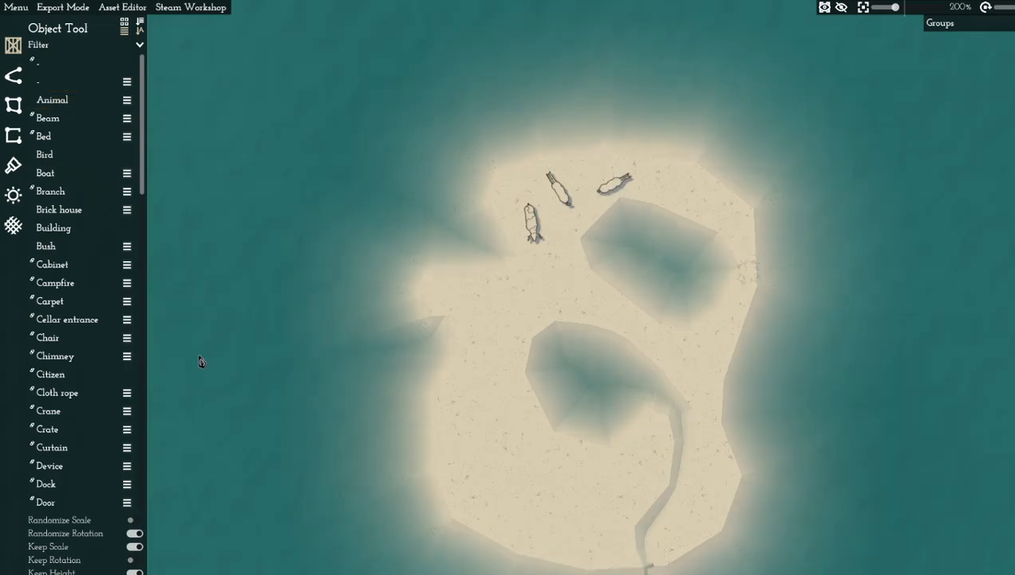
left_click(55, 283)
left_click(514, 297)
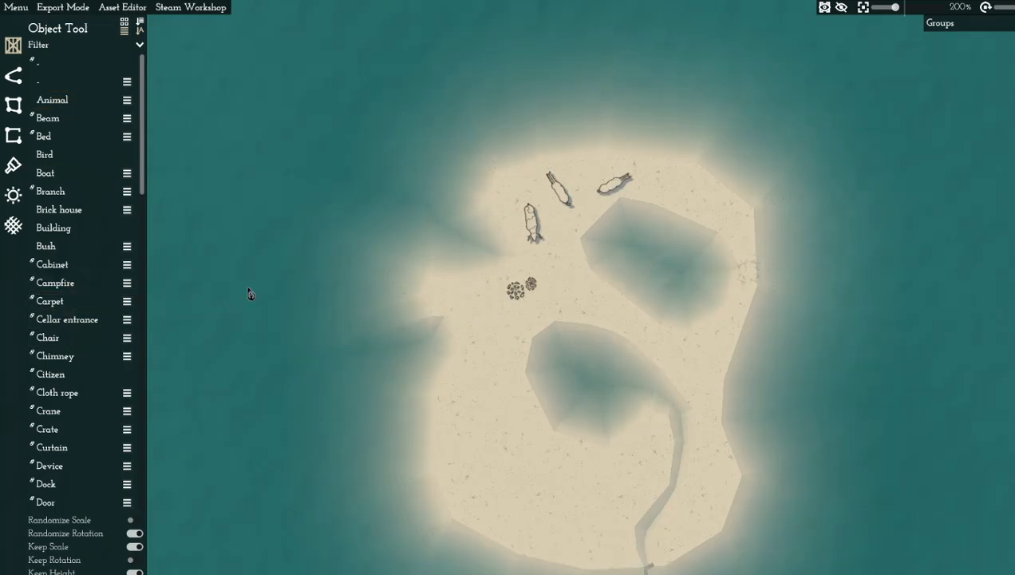
Place seven Bush objects along the central lake's west and south shores
left_click(37, 247)
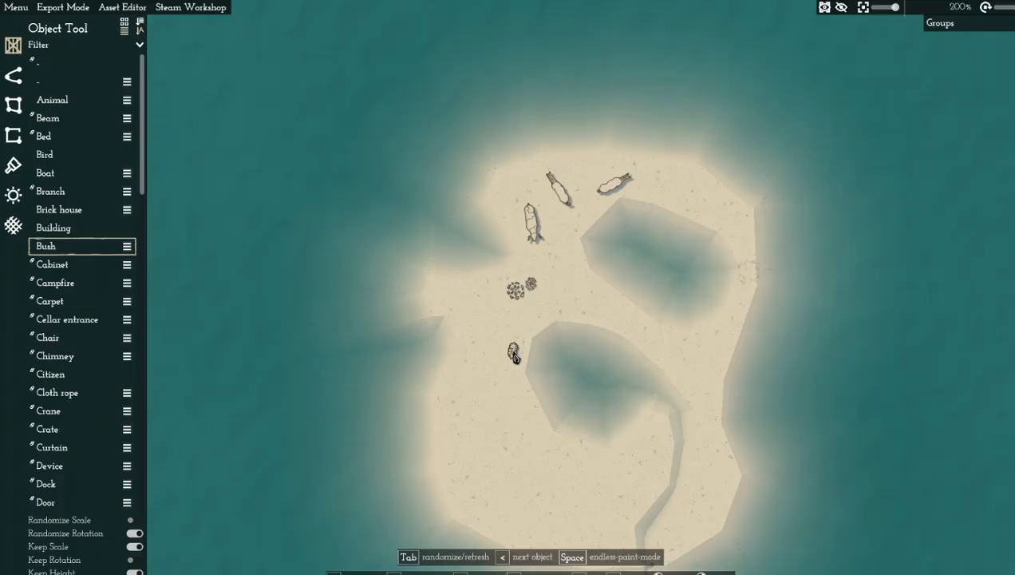
left_click(522, 429)
left_click(539, 447)
left_click(562, 468)
left_click(581, 471)
left_click(629, 471)
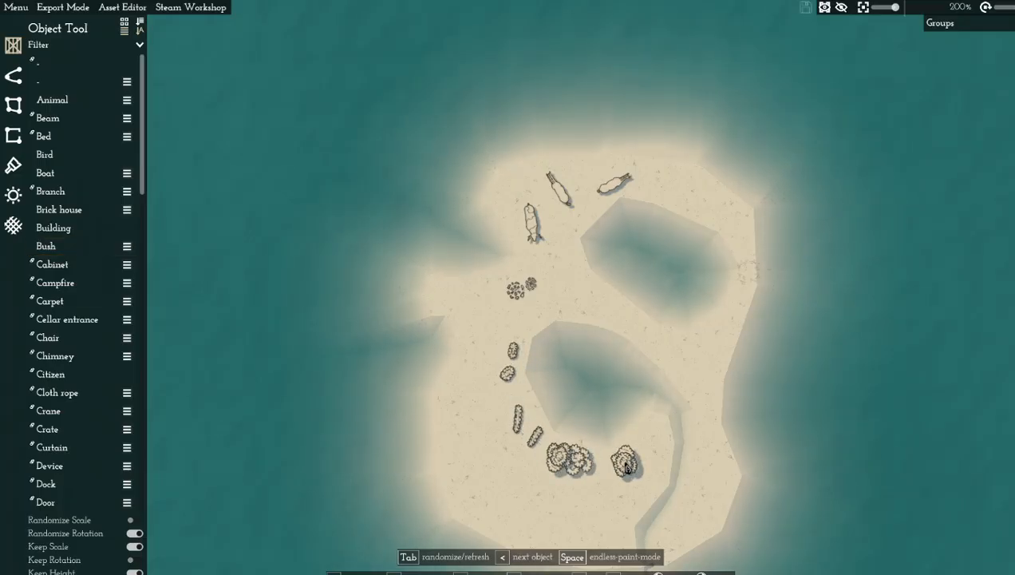
right_click(627, 472)
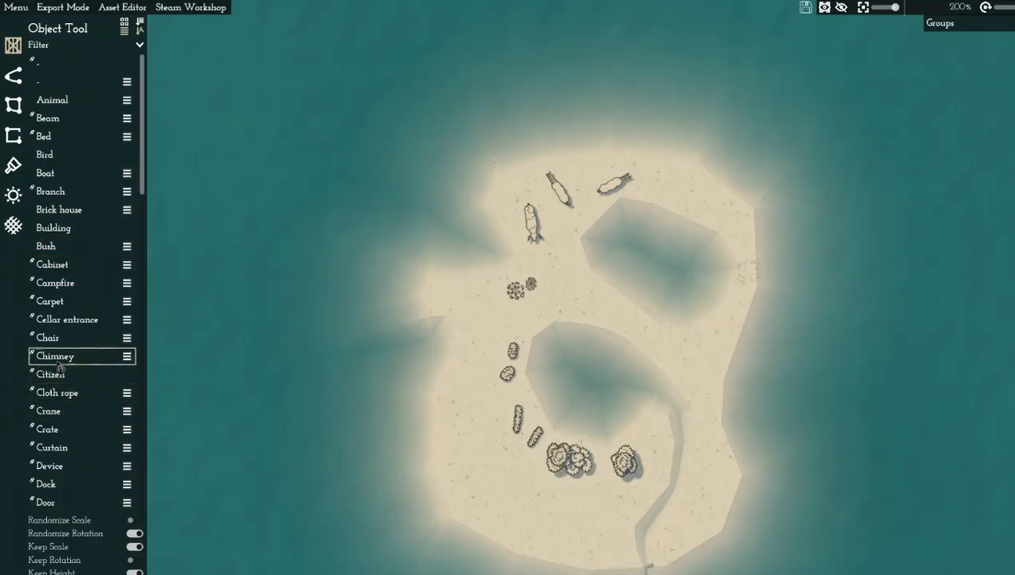
left_click(66, 229)
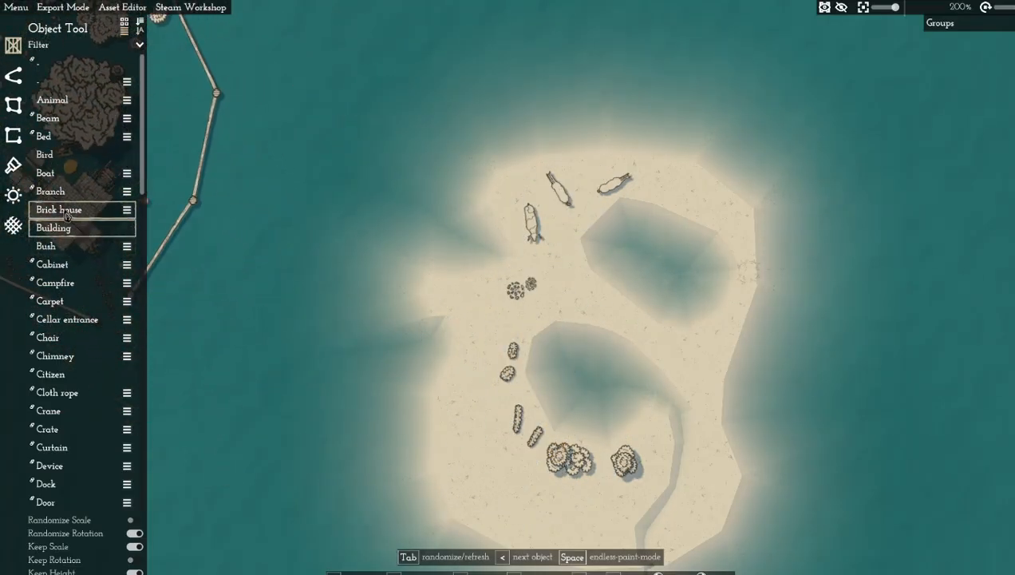
left_click(59, 209)
scroll(514, 482, "down", 2)
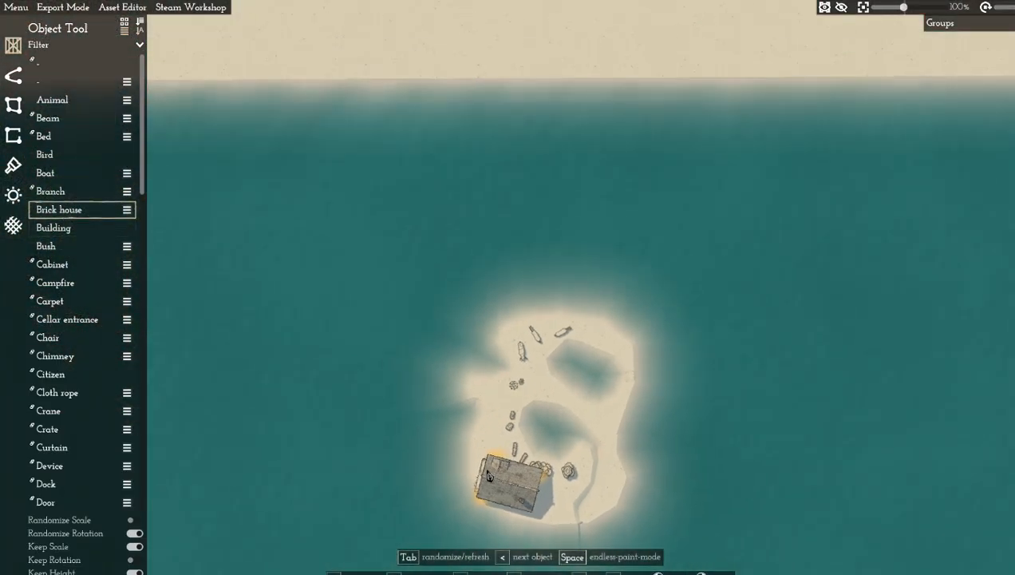
scroll(496, 504, "up", 2)
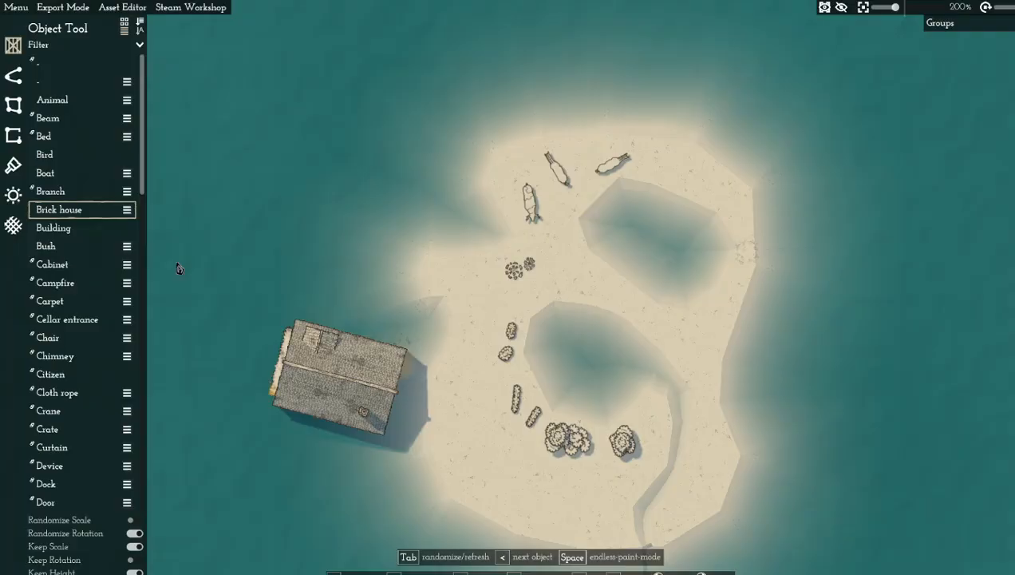
Scatter three Branch objects over the island's southwest and three more along its east side
left_click(68, 190)
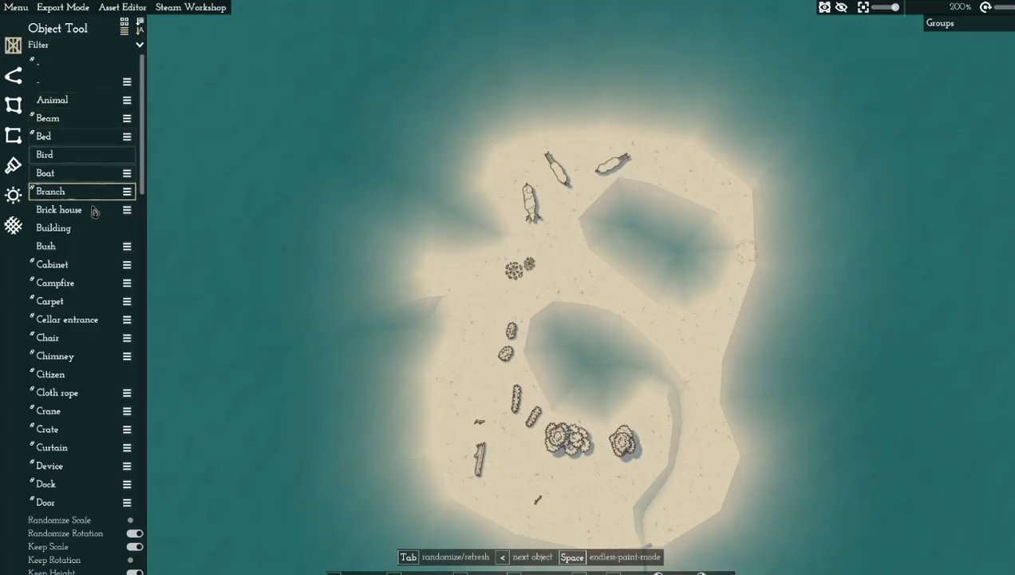
mouse_move(74, 249)
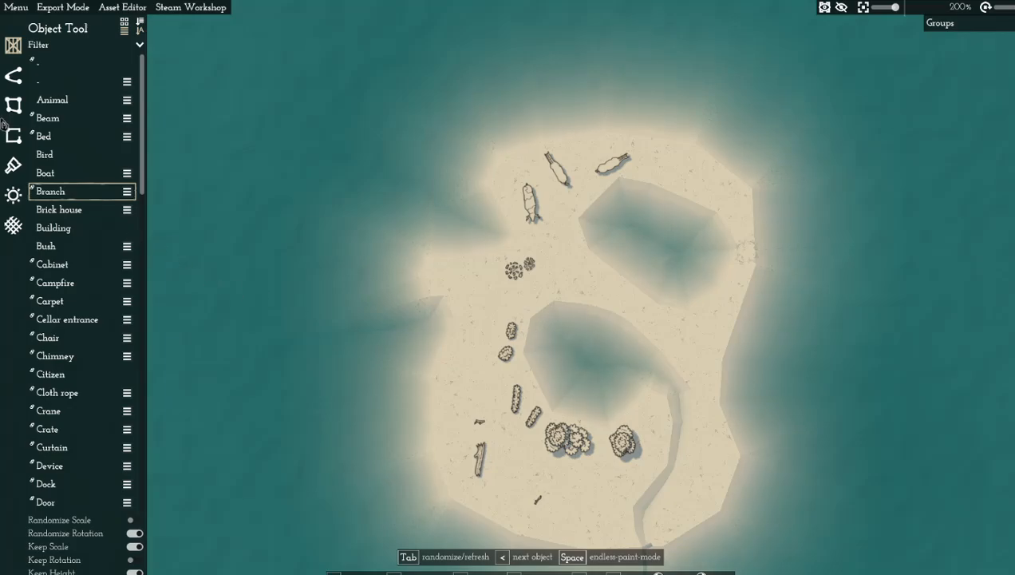
scroll(646, 335, "up", 3)
scroll(594, 319, "down", 2)
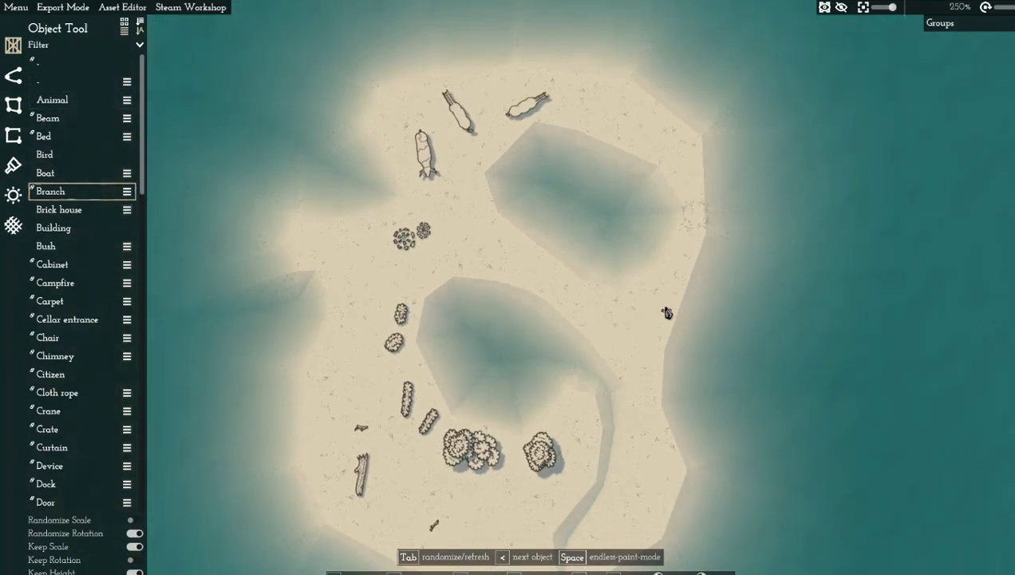
Place Crate objects on the land between the two lakes and three Device objects around the island's northern half
left_click(48, 428)
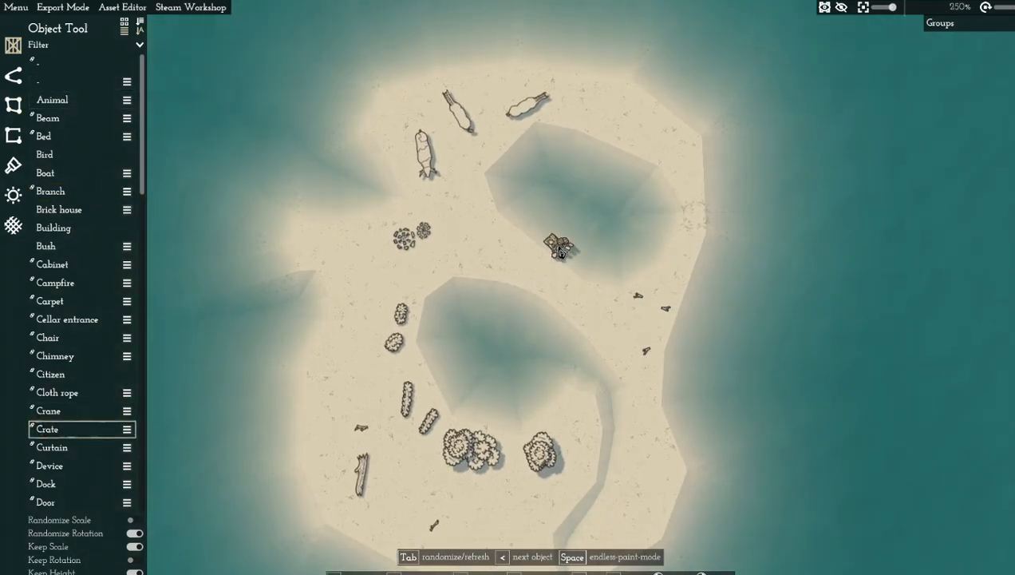
left_click(531, 259)
left_click(603, 302)
left_click(592, 327)
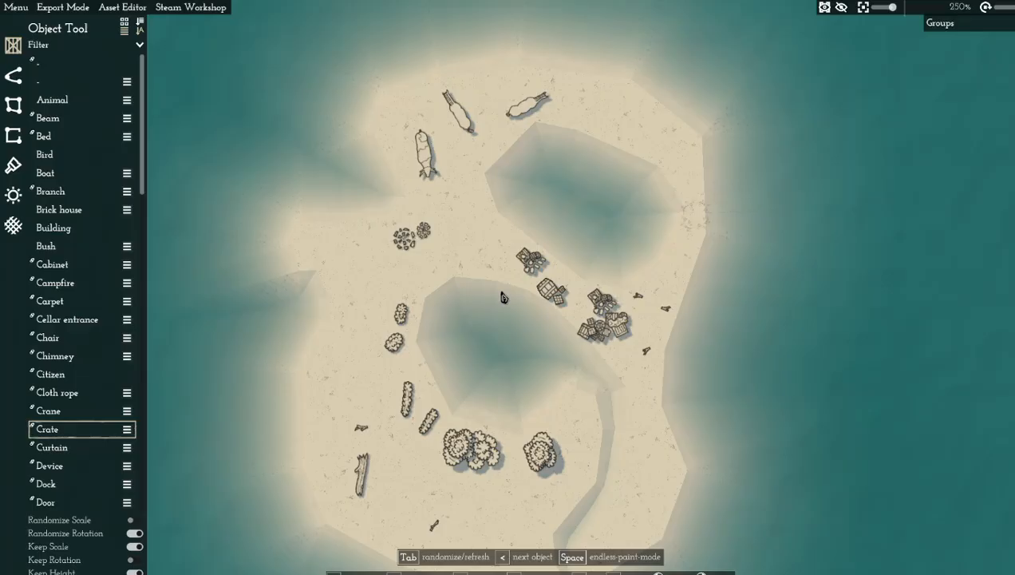
left_click(49, 466)
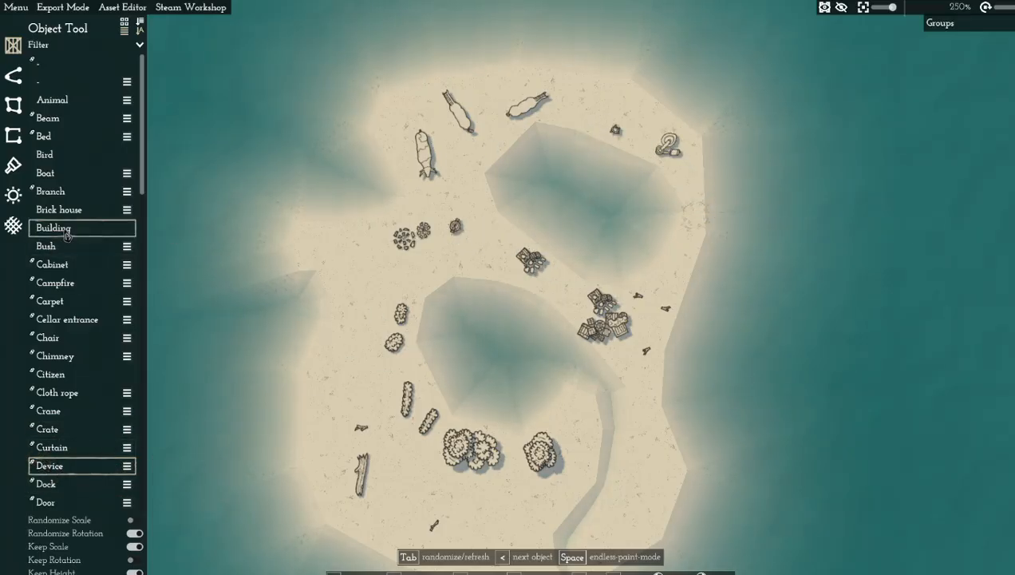
Place eight Bush objects along the island's north and east shores
left_click(45, 246)
left_click(261, 239)
left_click(619, 134)
left_click(590, 126)
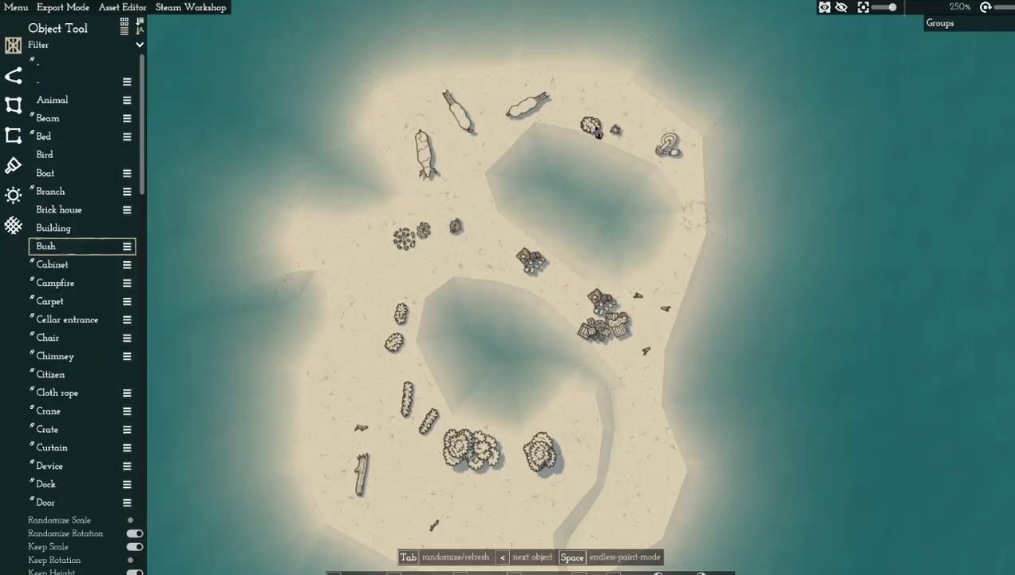
left_click(665, 287)
left_click(651, 310)
left_click(658, 434)
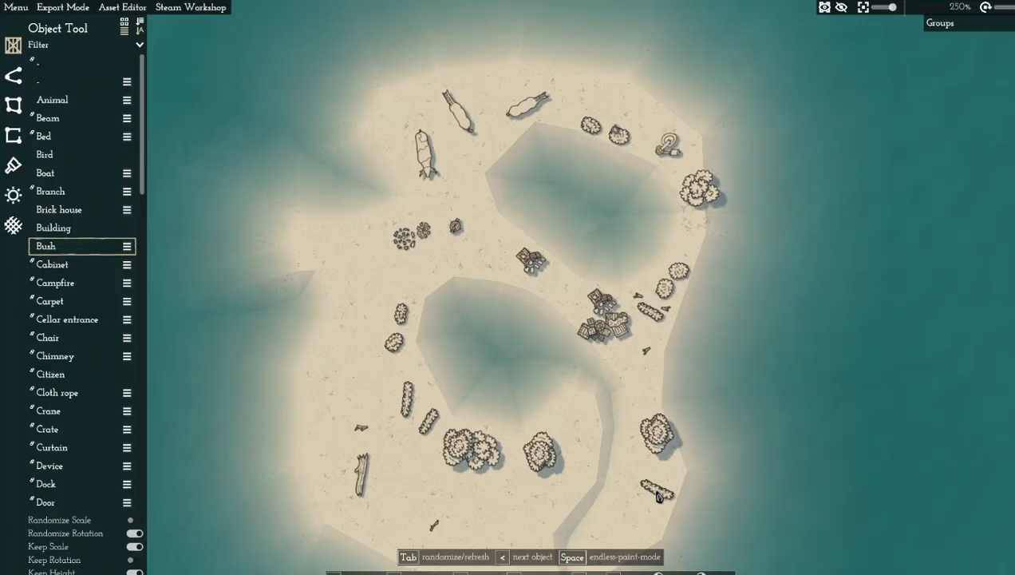
left_click(655, 489)
Place a Dock object at the inlet on the island's northwest shore
scroll(688, 342, "down", 4)
scroll(710, 340, "up", 1)
scroll(615, 311, "up", 3)
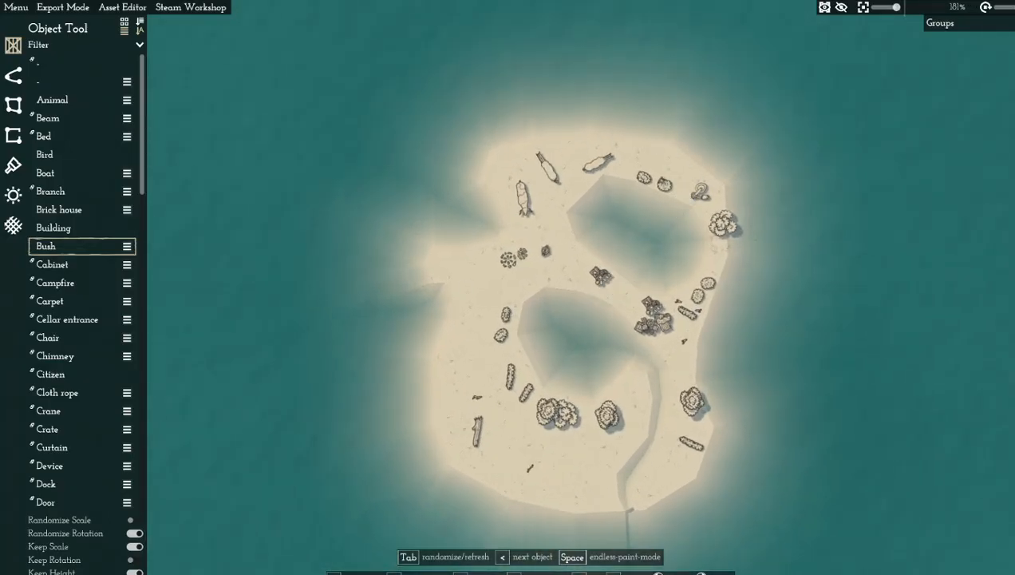
left_click(48, 484)
left_click(420, 227)
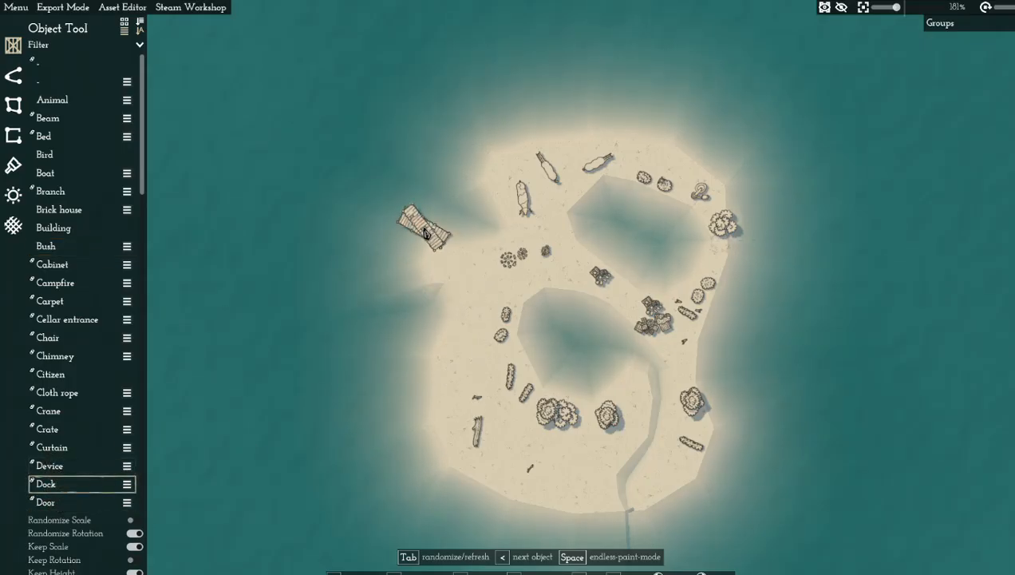
Place a second Dock piece at the seaward end of the northwest dock and rotate it into a T-shaped pier
scroll(392, 206, "down", 1)
scroll(397, 205, "up", 4)
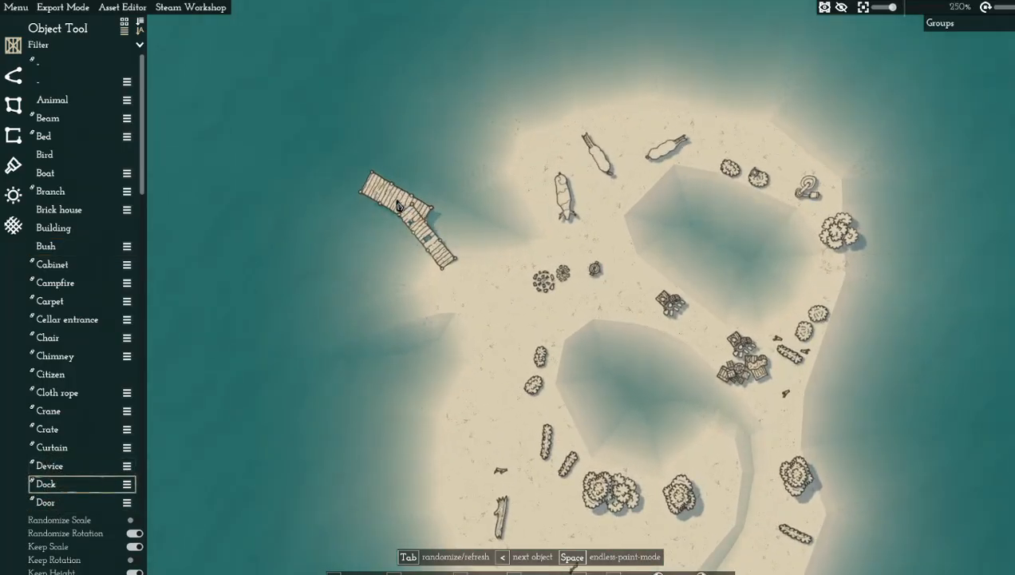
left_click(399, 206)
right_click(399, 206)
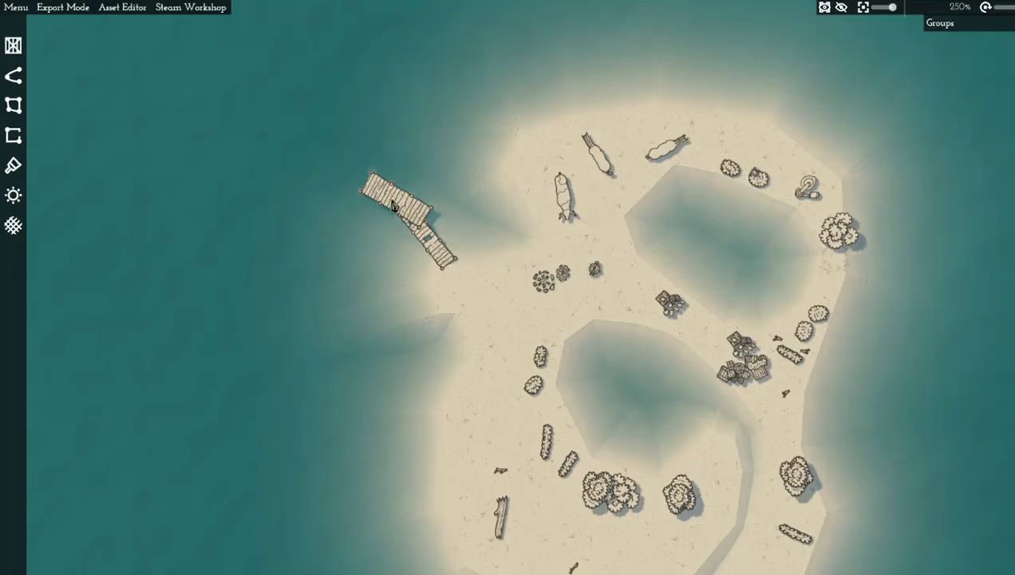
left_click(392, 206)
left_click_drag(403, 136, 328, 163)
Place four Boat objects in the sea along the island's northwest and west sides
left_click(49, 178)
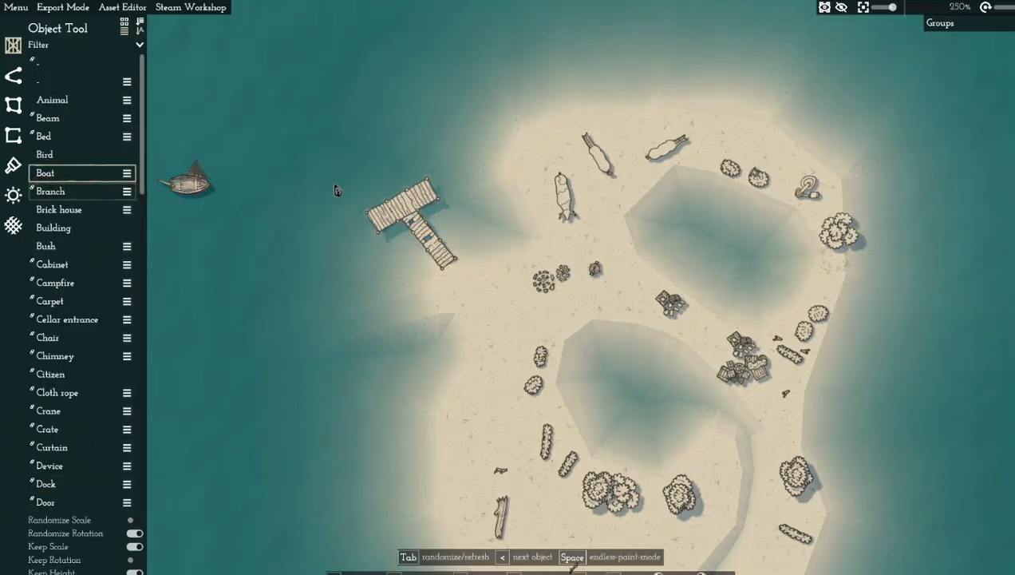
left_click(431, 98)
left_click(252, 159)
left_click(218, 288)
left_click(198, 459)
Place three more Boat objects in the sea along the island's east side
key("s")
key("d")
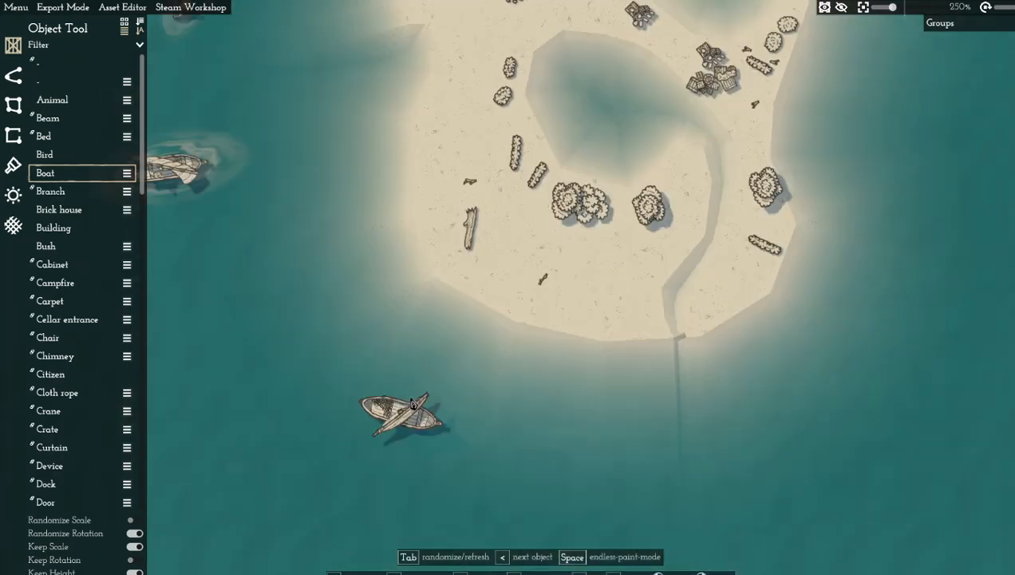
key("w")
left_click(838, 133)
left_click(908, 271)
left_click(926, 411)
scroll(748, 392, "down", 3)
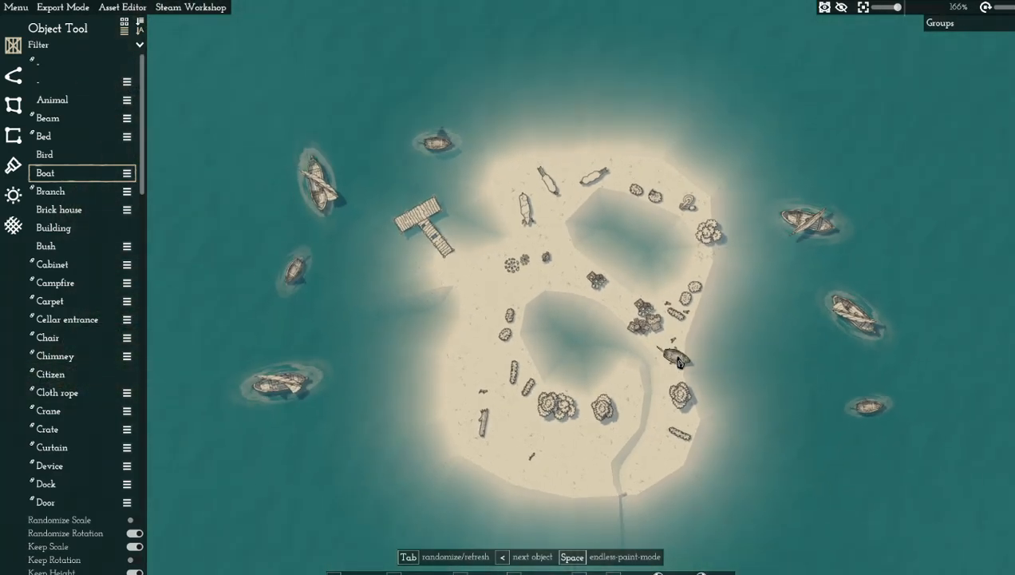
scroll(687, 257, "up", 3)
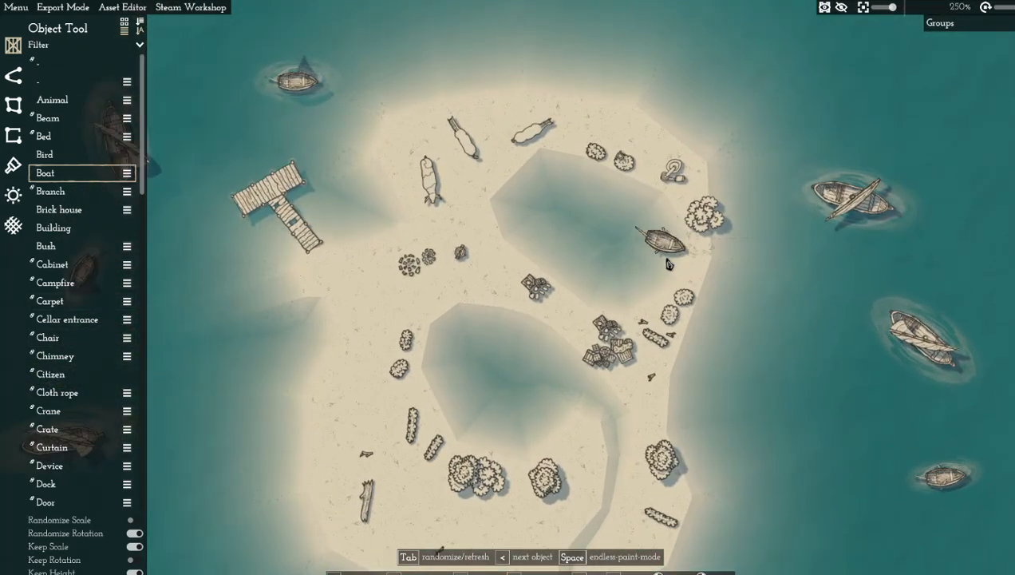
scroll(694, 244, "down", 4)
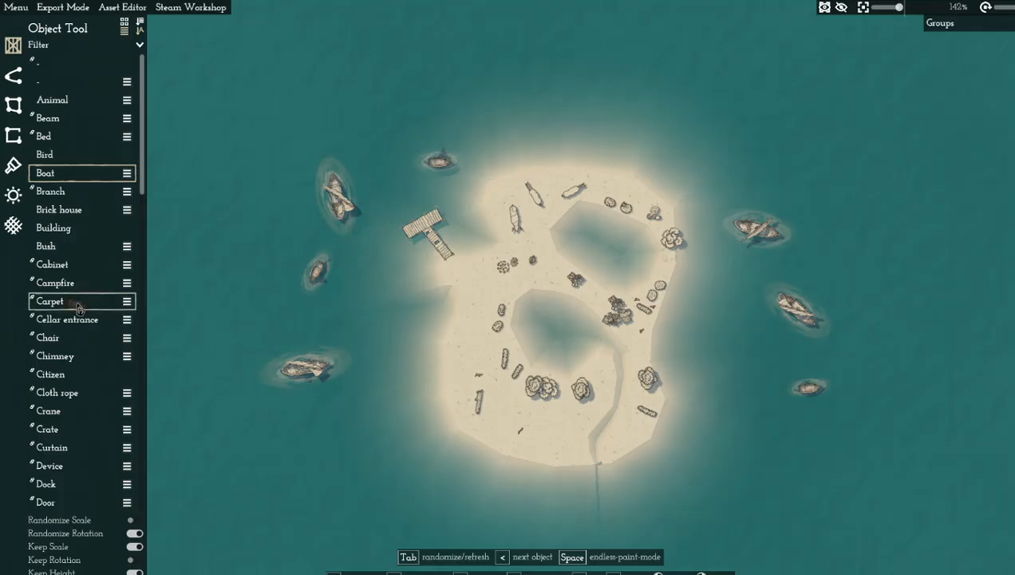
Scatter Grass object patches along the north and east shores of the northern lake and between the two lakes
scroll(68, 499, "down", 4)
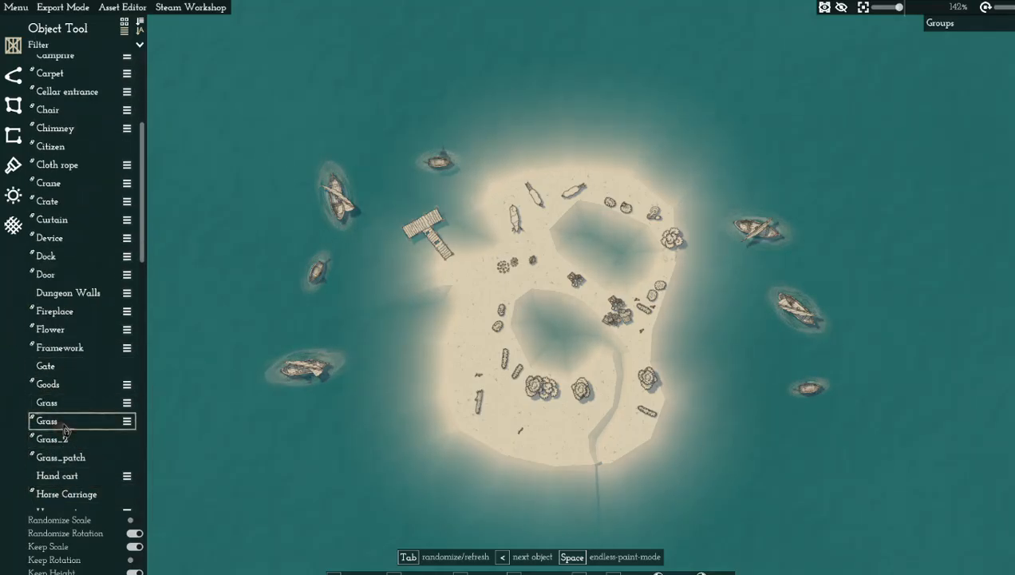
mouse_move(65, 426)
left_click(127, 403)
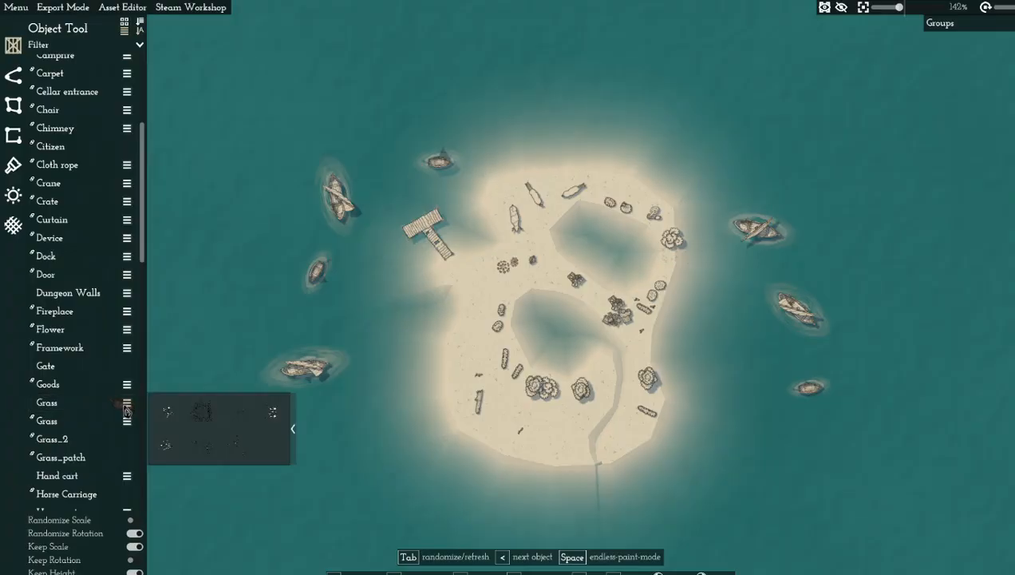
left_click(212, 413)
scroll(540, 250, "up", 5)
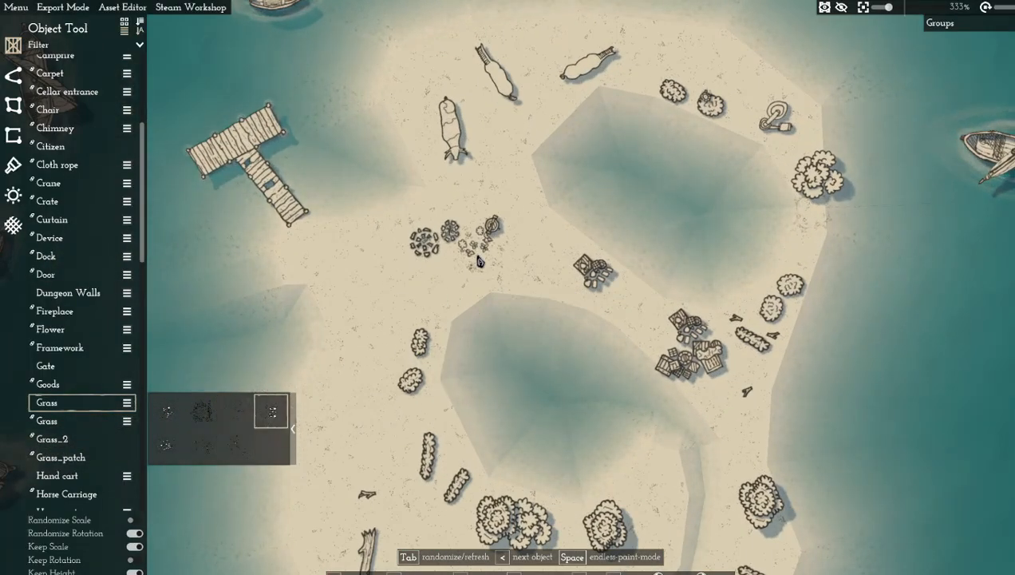
mouse_move(766, 197)
left_mouse_down()
mouse_move(802, 212)
mouse_move(778, 280)
mouse_move(614, 307)
mouse_move(471, 268)
mouse_move(664, 106)
mouse_move(718, 99)
mouse_move(469, 151)
left_mouse_up()
Place four dense Flower patches from the land near the dock down the island's west side
scroll(456, 199, "down", 5)
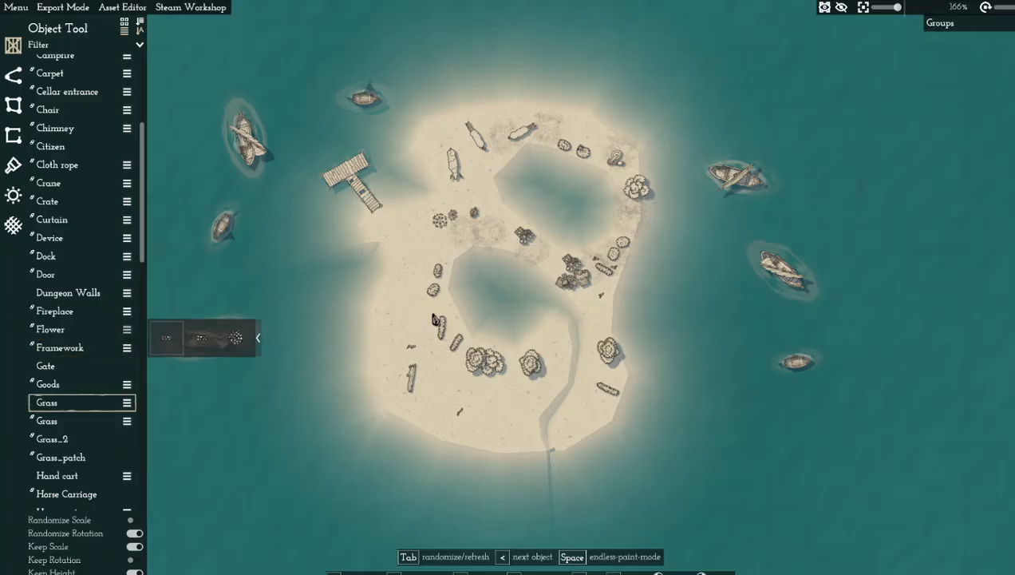
left_click(235, 338)
left_click(396, 281)
left_click(391, 354)
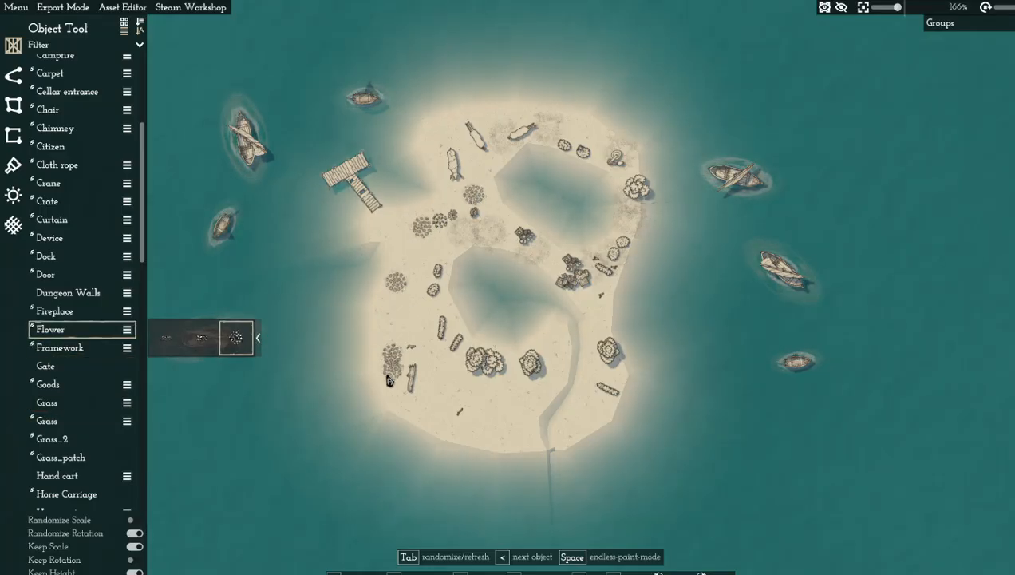
Place two Tree objects on the island's northern part, one north of the upper lake and one northwest of it
scroll(121, 237, "down", 3)
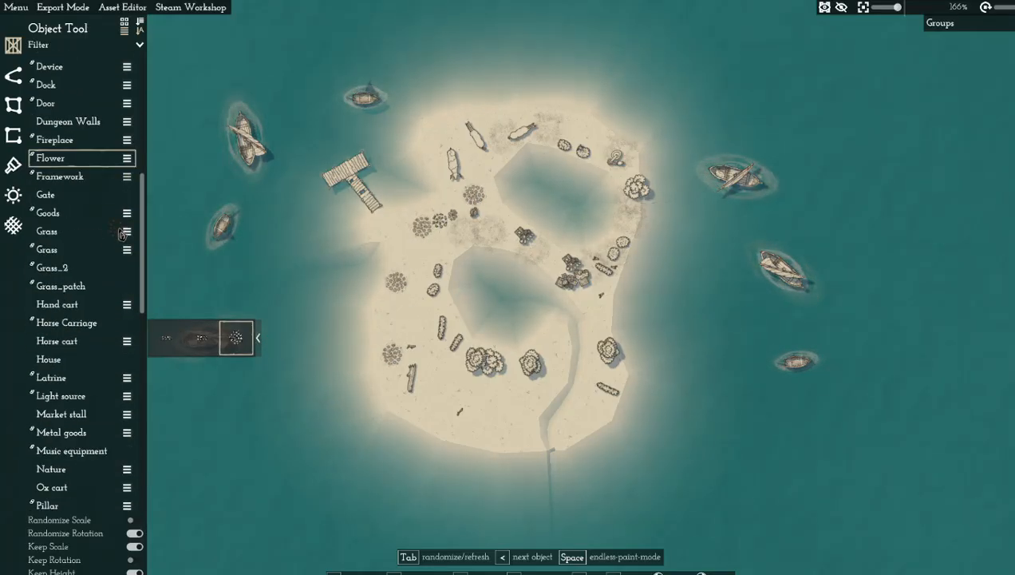
scroll(81, 424, "down", 8)
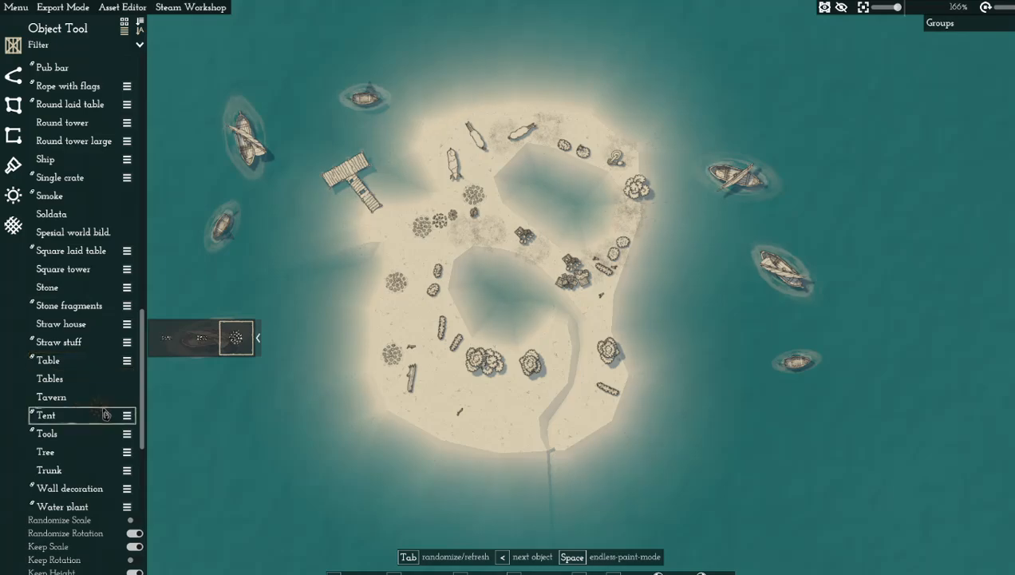
left_click(48, 452)
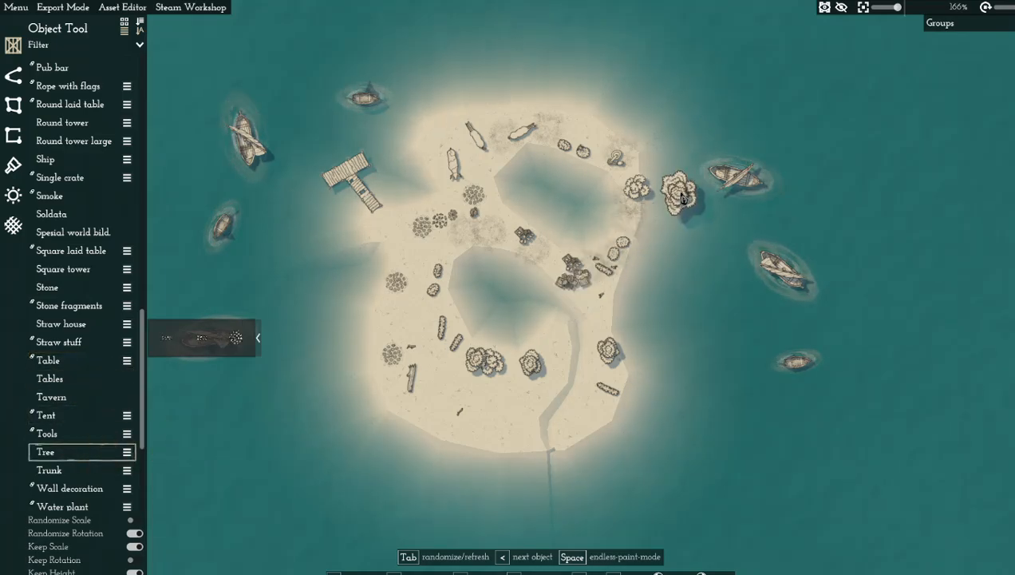
scroll(630, 179, "up", 2)
scroll(630, 180, "up", 4)
left_click(504, 87)
left_click(239, 123)
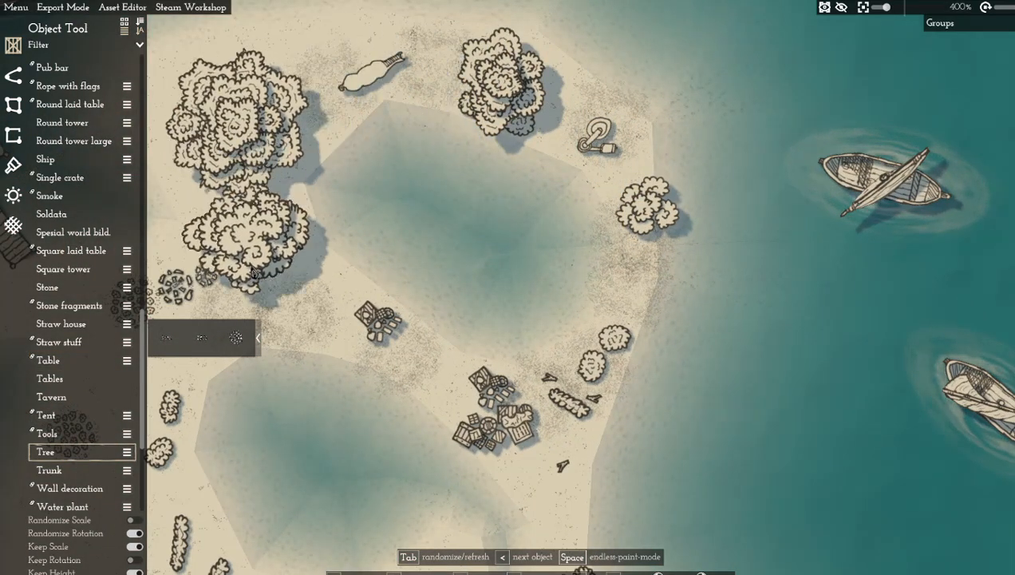
Place three Tree objects around the southern lake: one to the east by the river, one to the south and one to the west
middle_click_drag(207, 431, 621, 187)
scroll(428, 186, "down", 2)
left_click(810, 241)
left_click(614, 375)
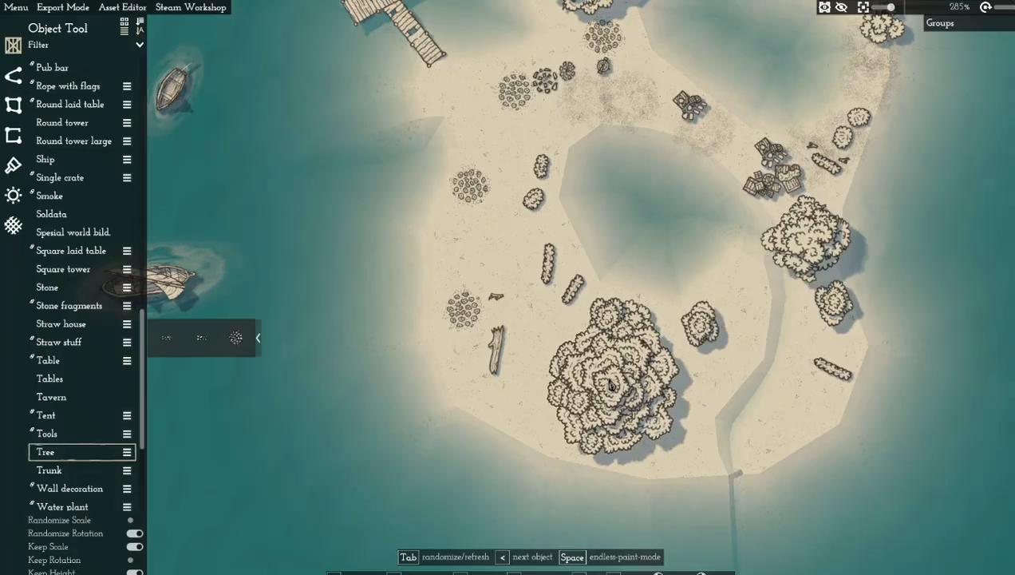
left_click(488, 234)
scroll(487, 234, "down", 5)
middle_click_drag(664, 166, 654, 230)
scroll(654, 230, "up", 2)
right_click(665, 221)
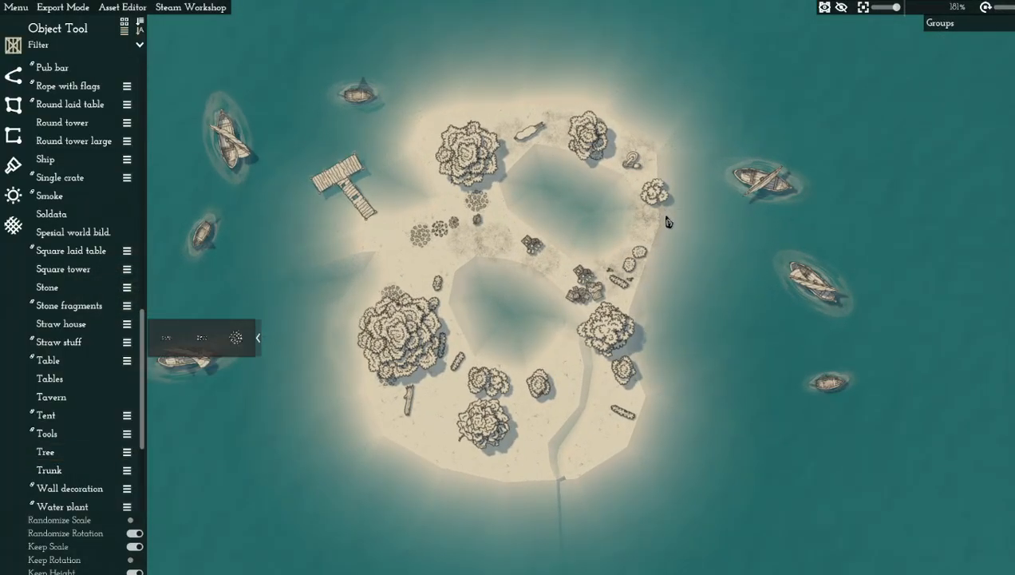
Select the northern lake's plot to inspect its outline points
left_click(647, 232)
key("Delete")
key("3")
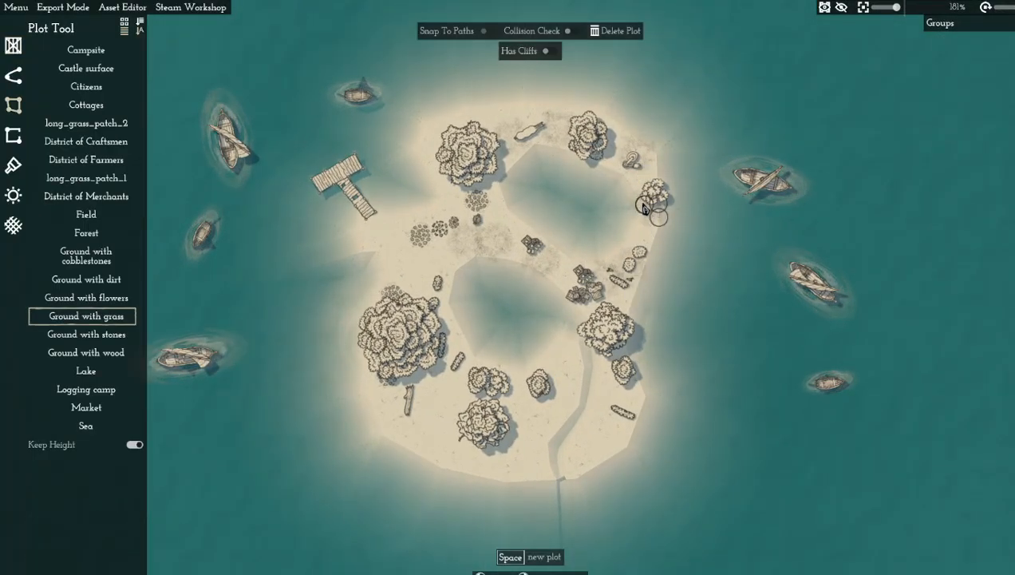
left_click(642, 206)
left_click(645, 208)
left_click(630, 247)
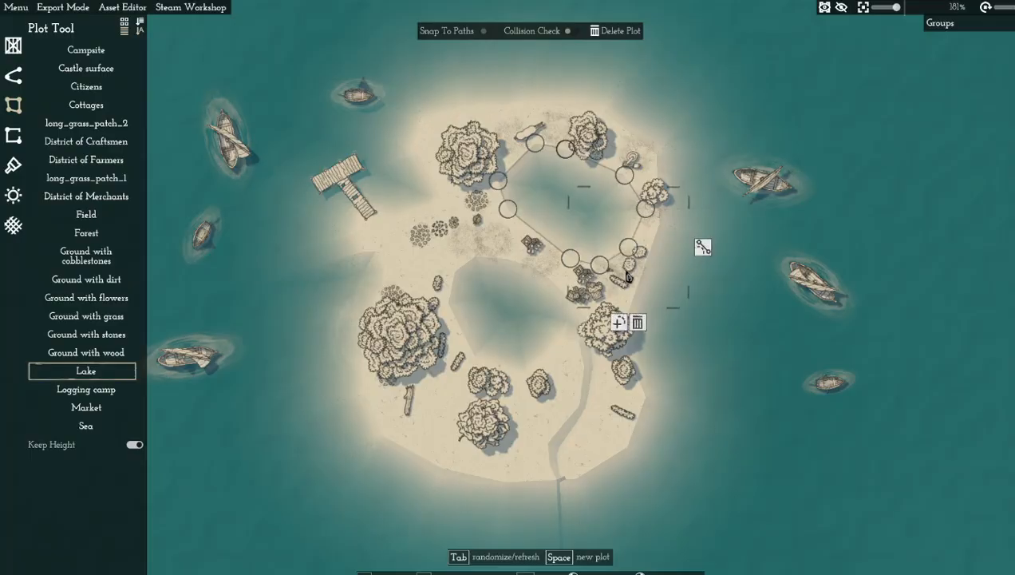
Select the grass patch between the two lakes, clear the selection and look over the finished island
key("1")
left_click(629, 266)
left_click(488, 239)
middle_click_drag(440, 217, 503, 250)
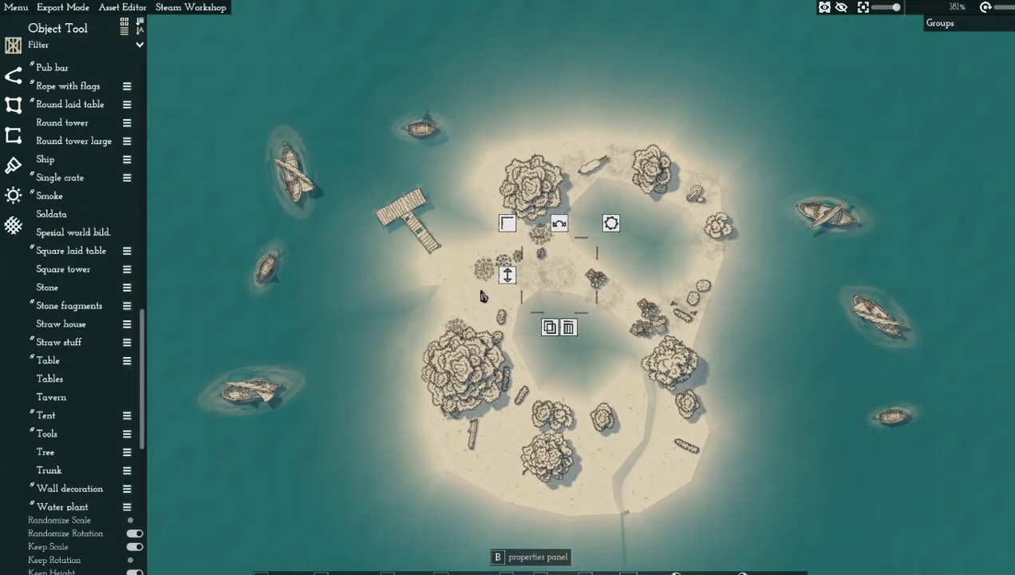
left_click(481, 297)
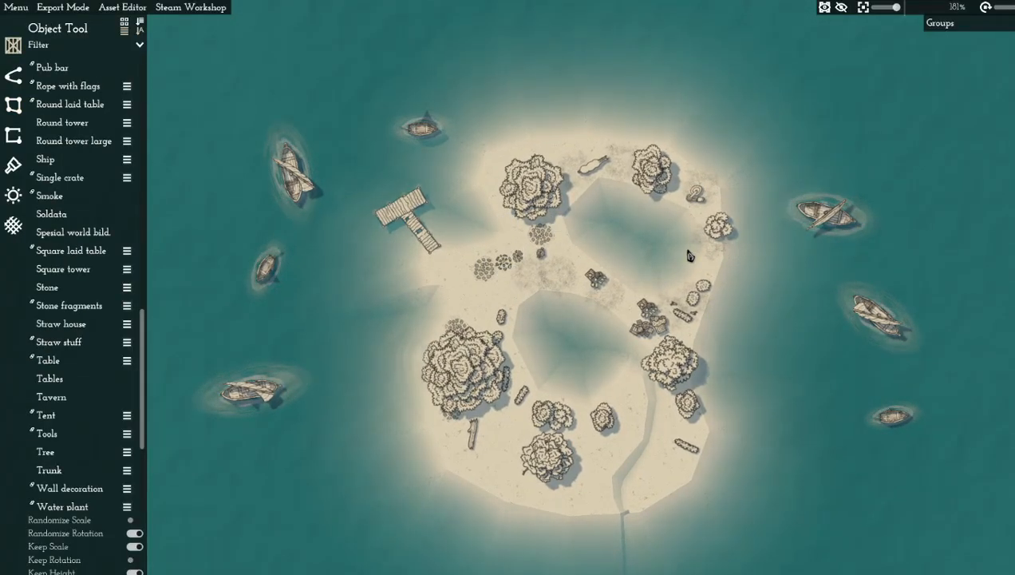
scroll(690, 255, "up", 2)
scroll(683, 251, "down", 2)
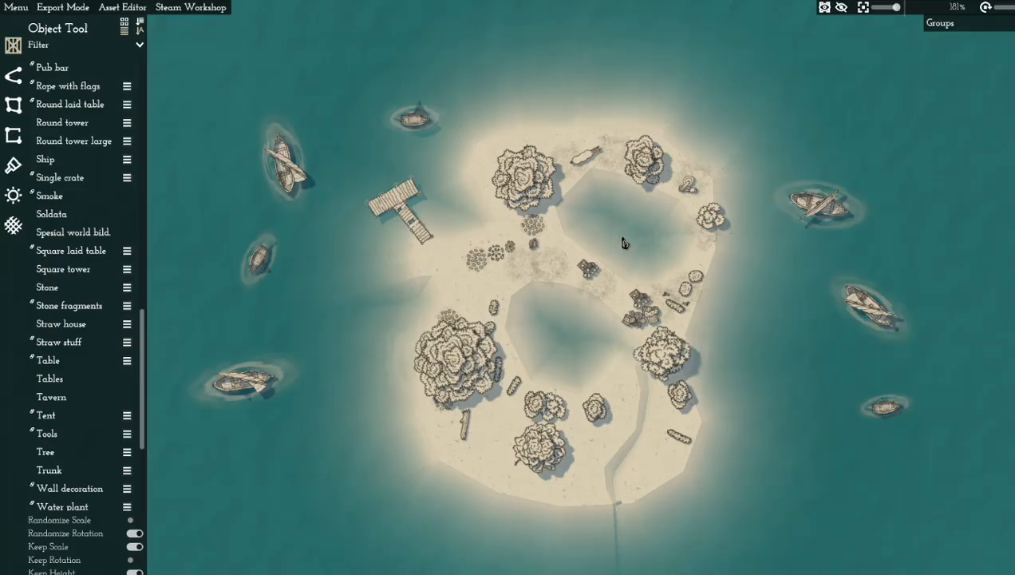